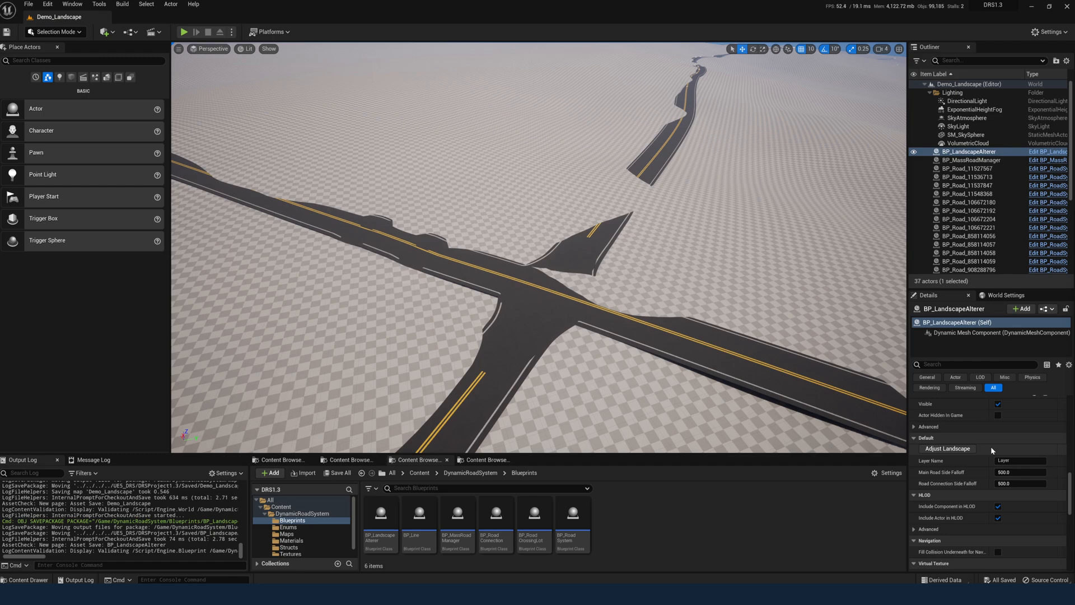
Examine how the landscape covers the roads around the intersection, selecting the short road segment beside it
click(947, 448)
key(w)
mouse_move(539, 247)
right_down()
mouse_move(550, 275)
mouse_move(532, 252)
right_up()
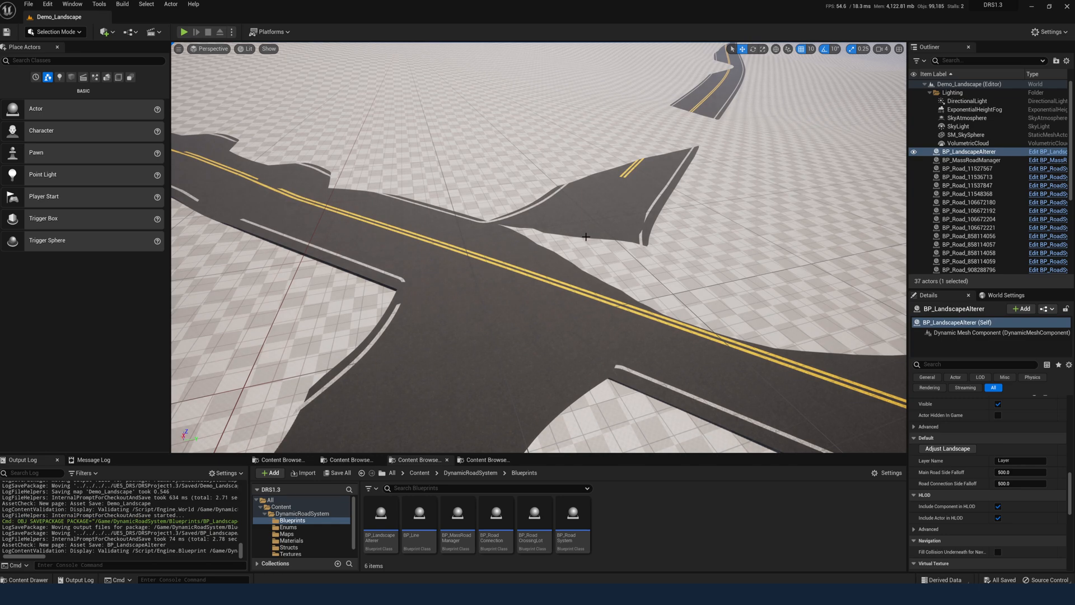
scroll(601, 261, down, 10)
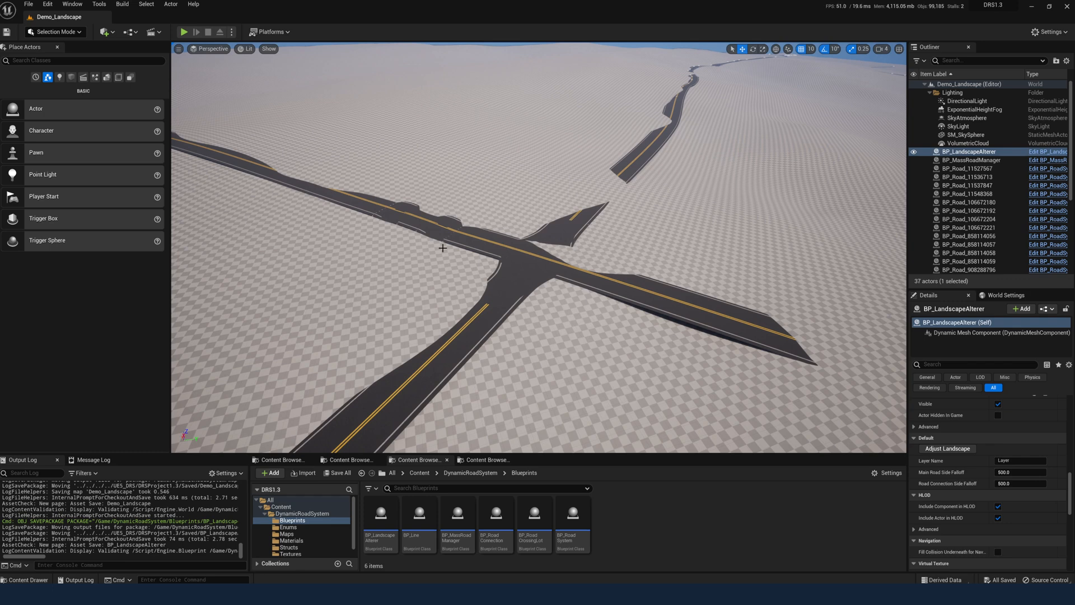
scroll(664, 301, down, 8)
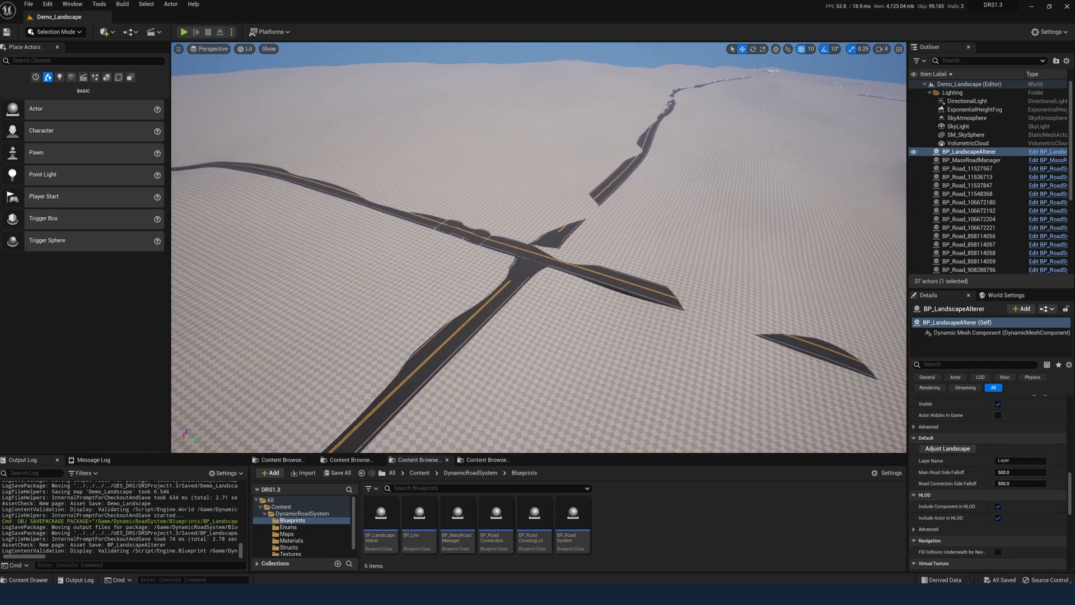
click(465, 233)
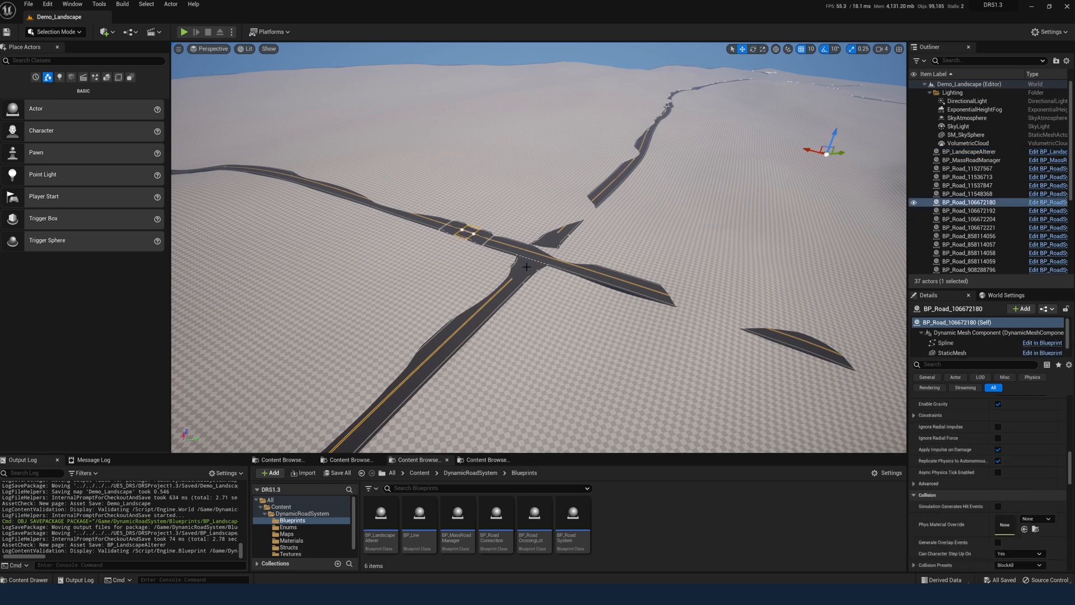
scroll(539, 247, up, 8)
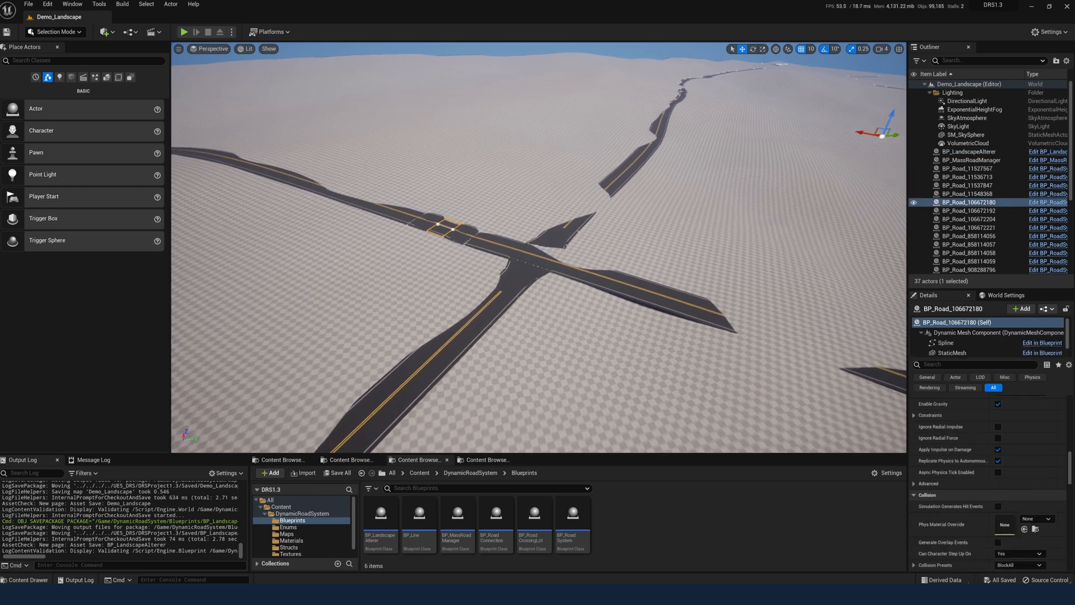
scroll(539, 247, down, 10)
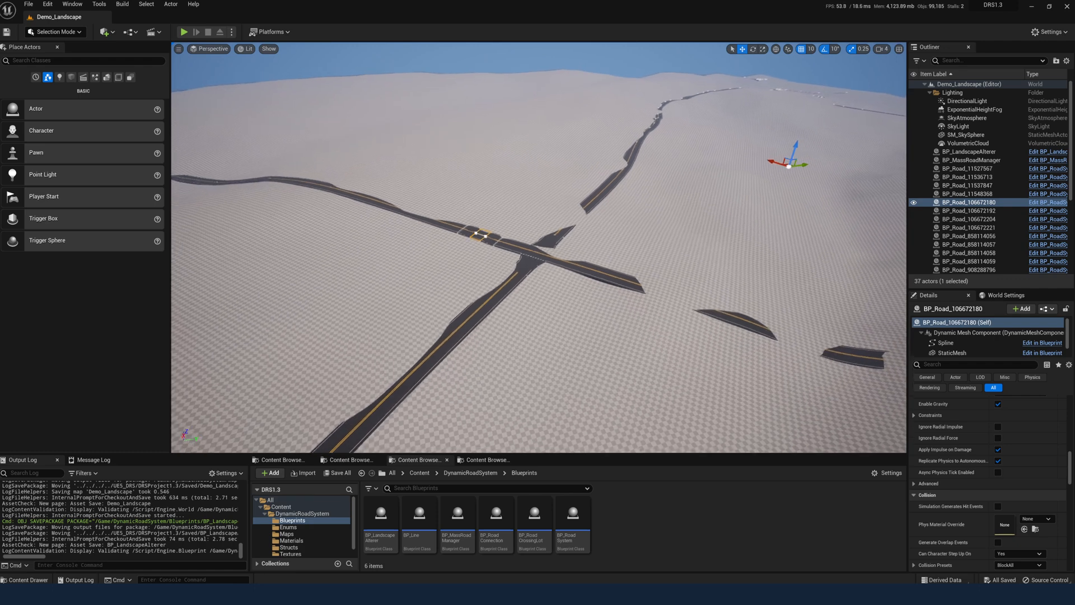
Follow the roads across the hills and select the long partly buried road to examine its full spline path
right_drag(785, 347, 896, 308)
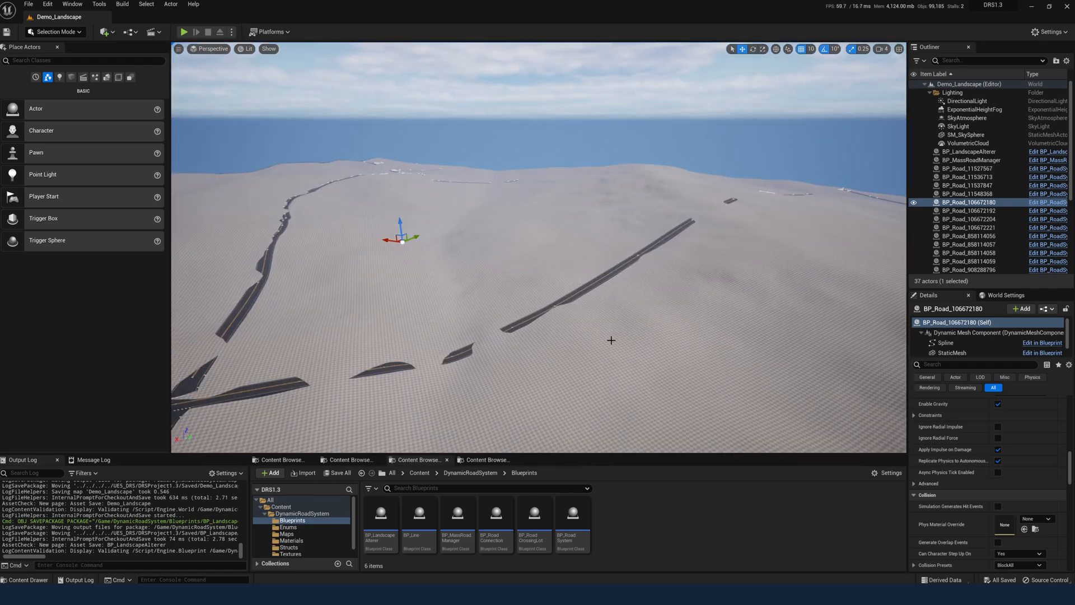
right_drag(613, 339, 625, 340)
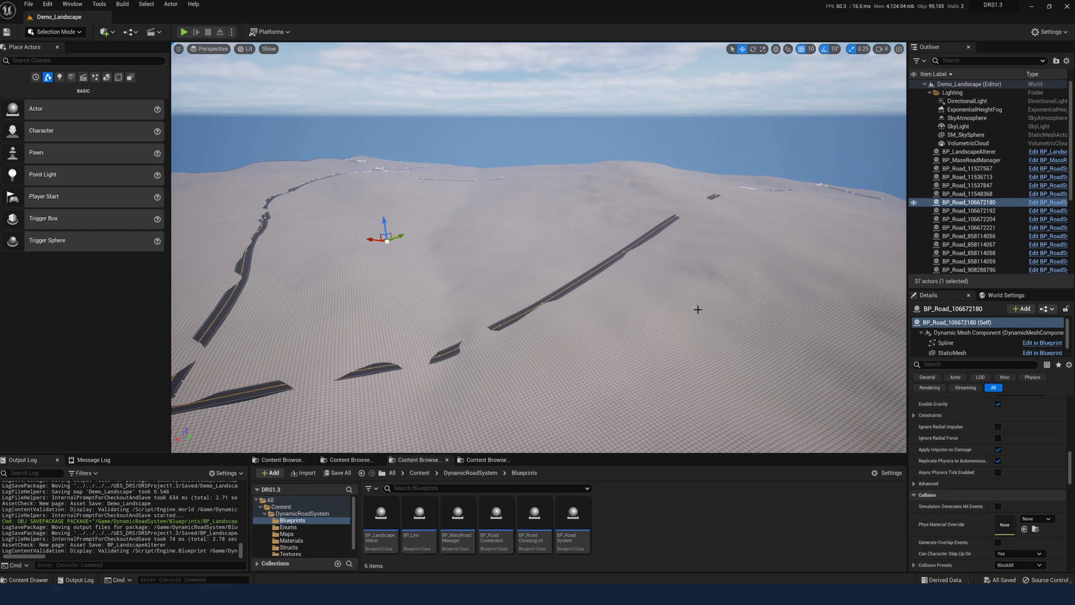
right_drag(694, 298, 830, 238)
key(w)
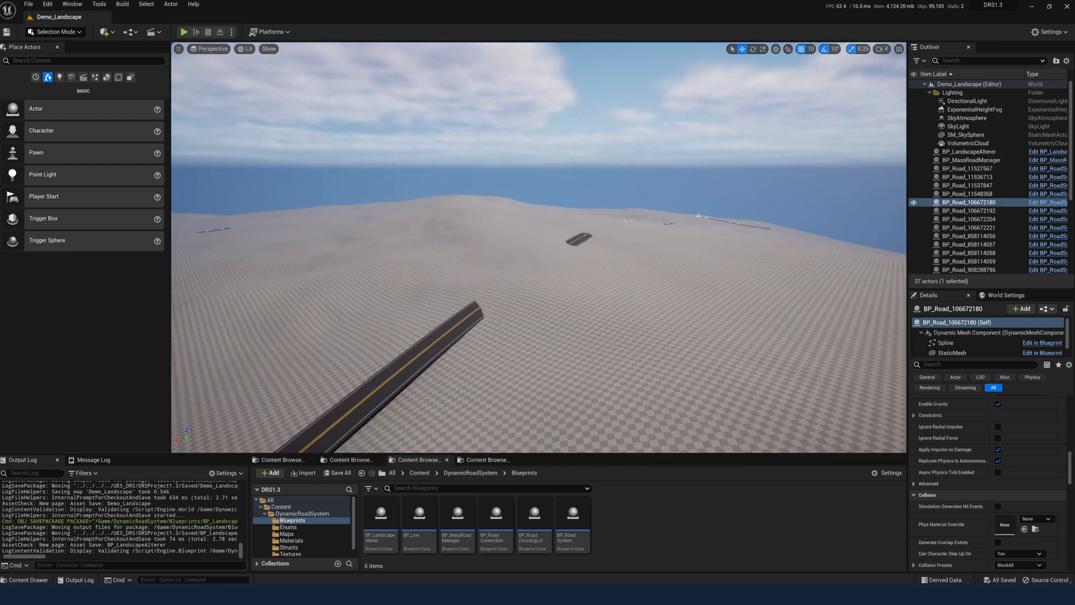
right_drag(516, 307, 460, 356)
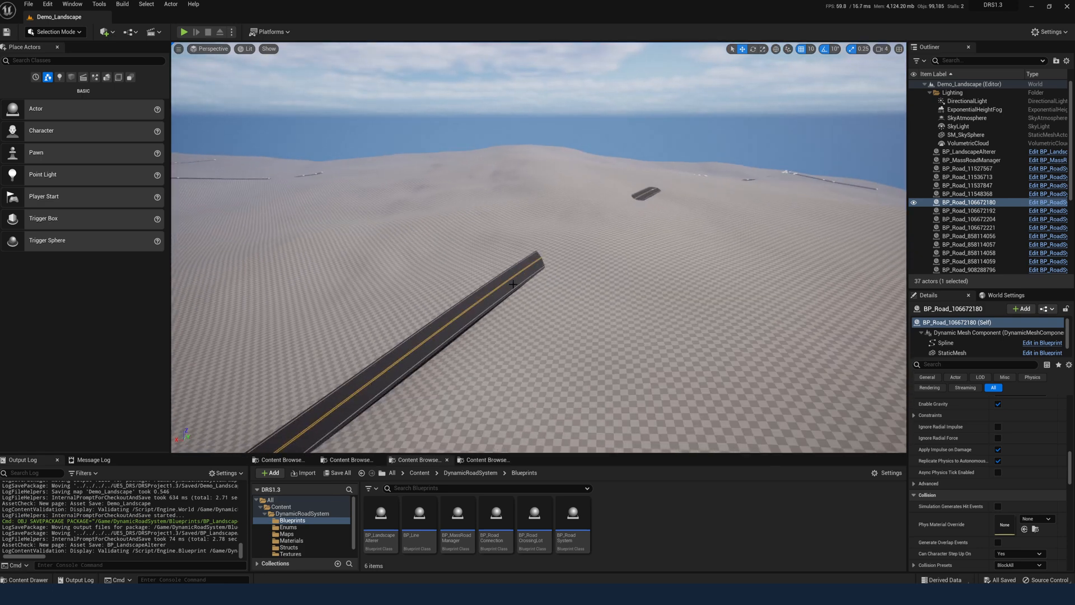
click(513, 284)
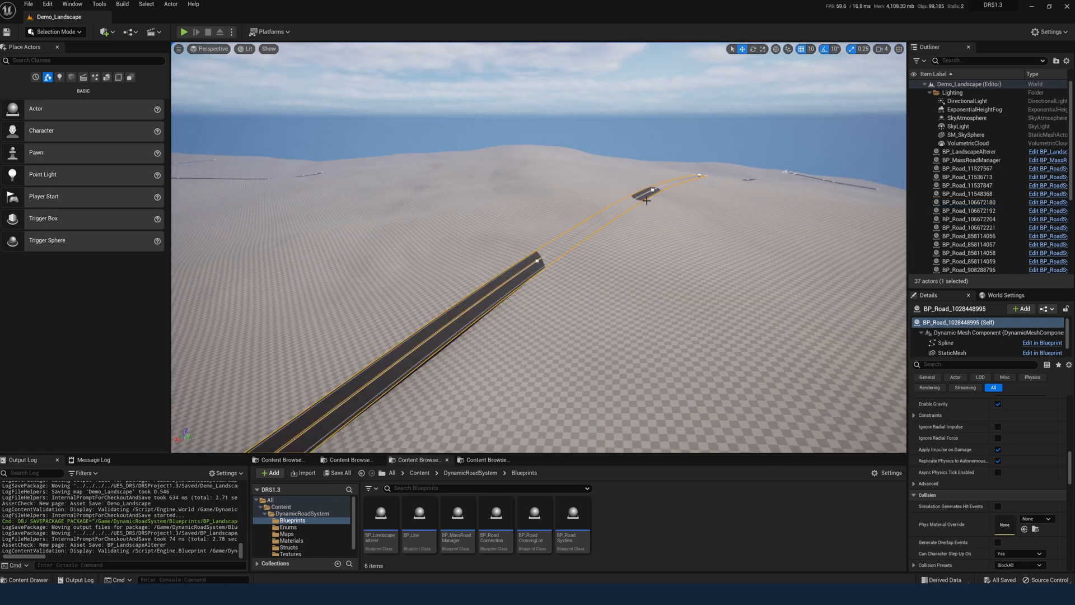
right_drag(594, 271, 473, 305)
key(s)
key(a)
key(w)
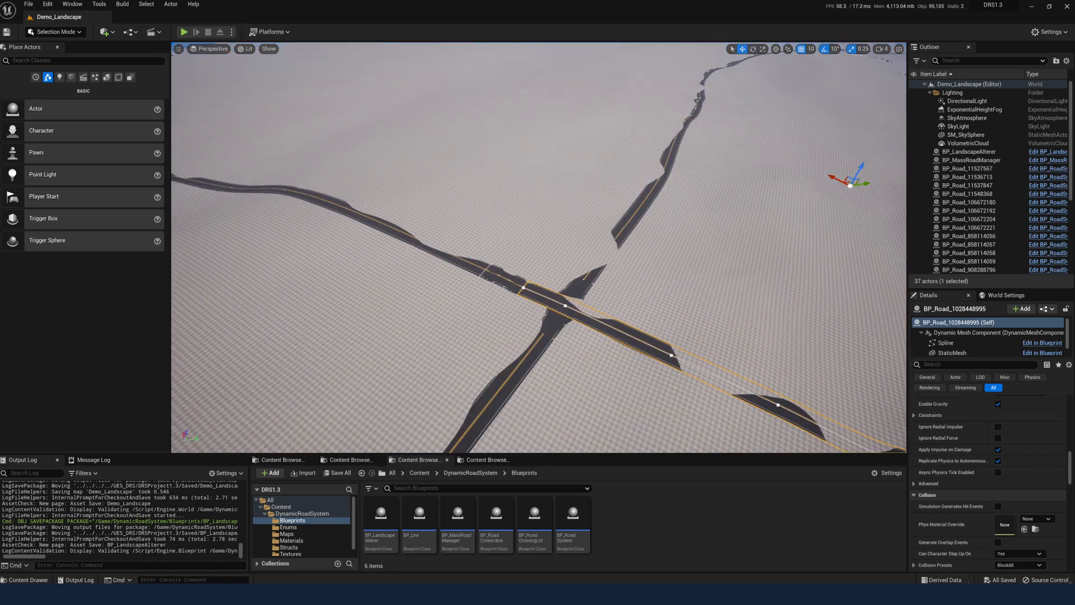
Run Adjust Landscape on BP_LandscapeAlterer with Main Road and Road Connection Side Falloff at 500.0
right_drag(563, 310, 576, 329)
key(w)
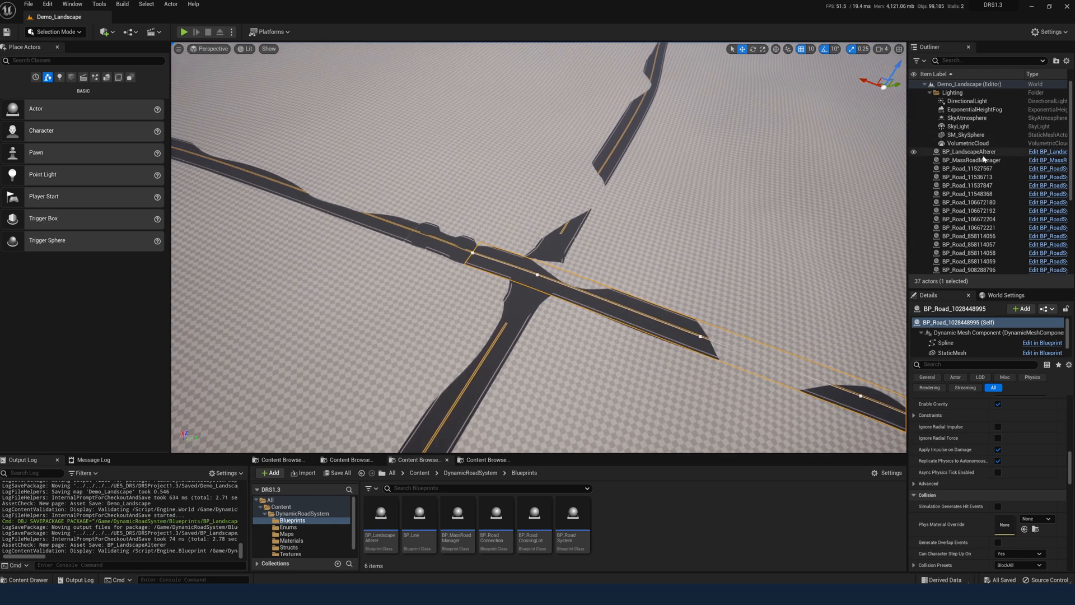
click(978, 152)
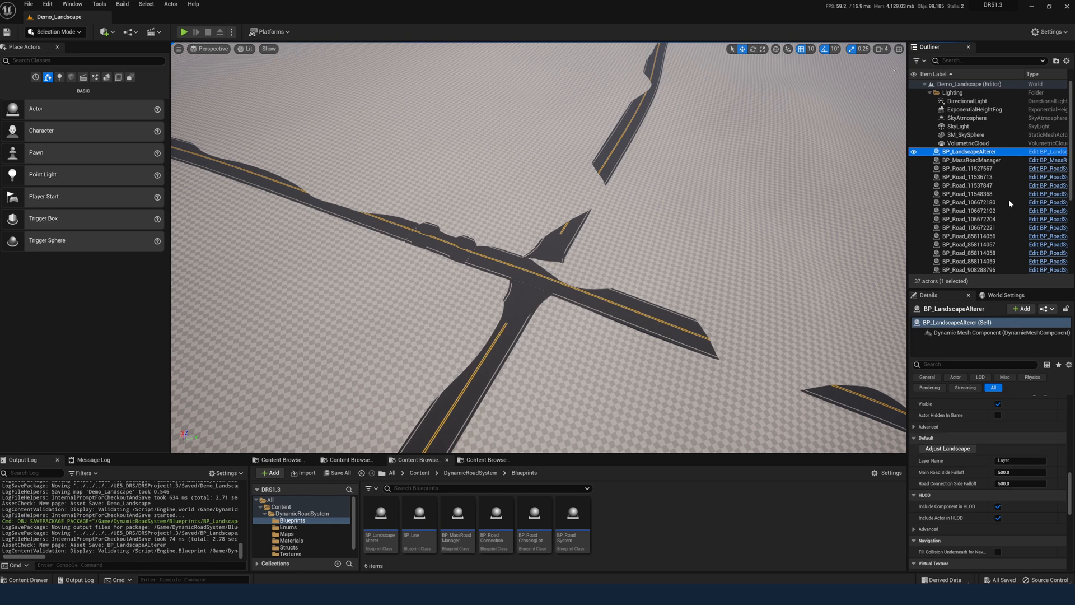
click(972, 449)
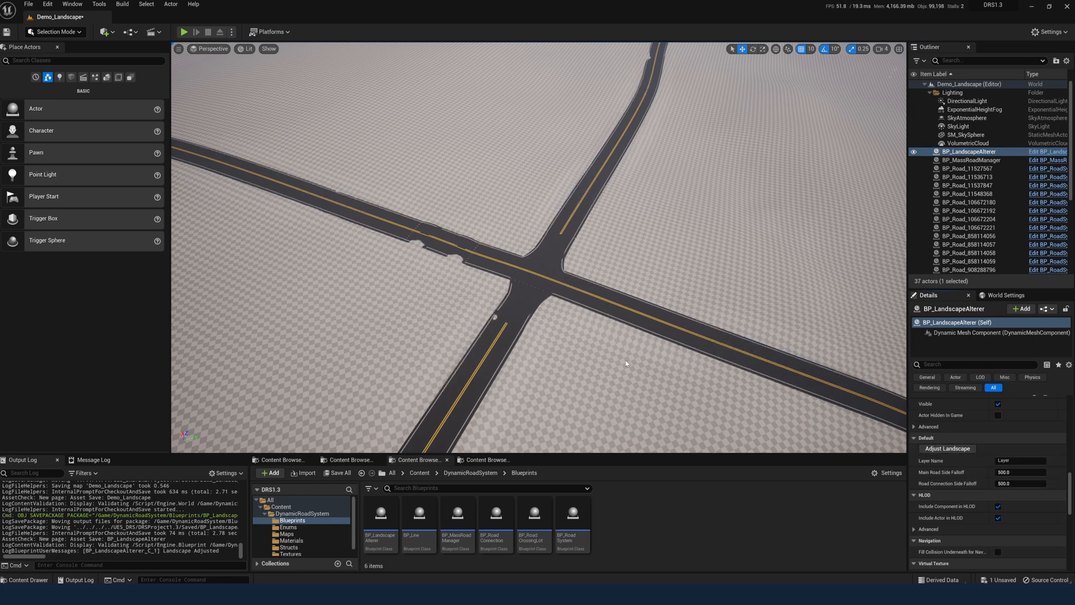
Reset the Resolution Multiplier of BP_RoadExtend3, the extension piece with a gap along its edge, to its default
key(s)
right_drag(570, 200, 667, 210)
key(w)
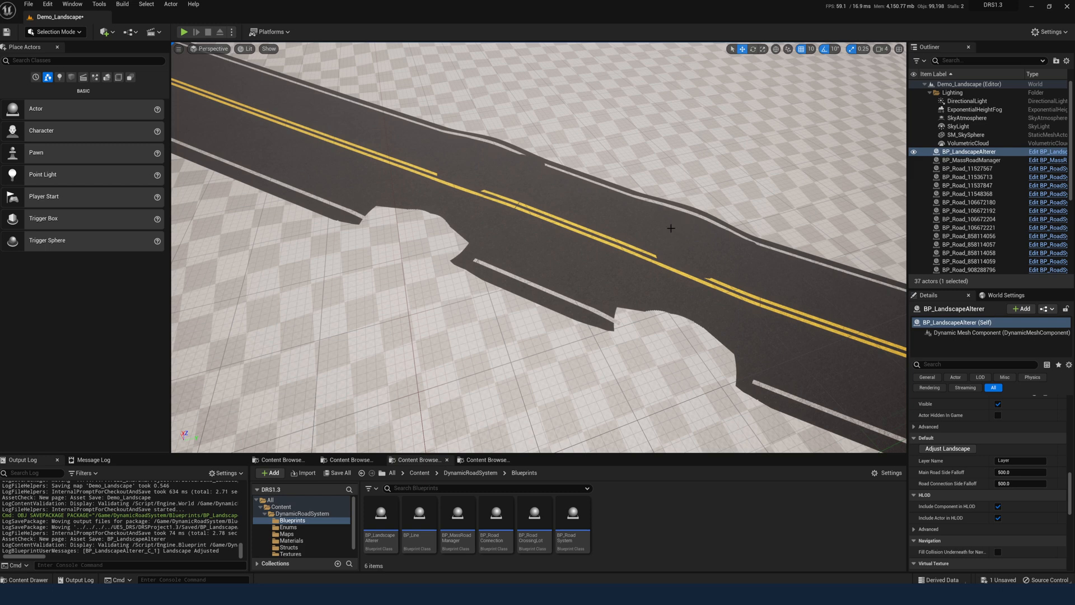
click(765, 311)
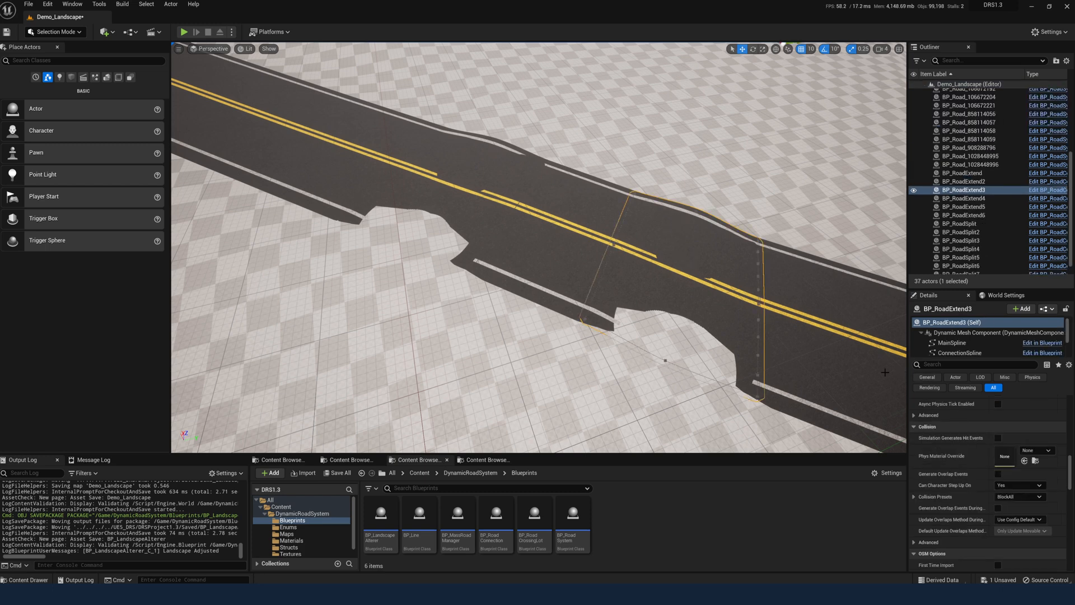
scroll(1031, 473, up, 6)
scroll(1031, 474, up, 3)
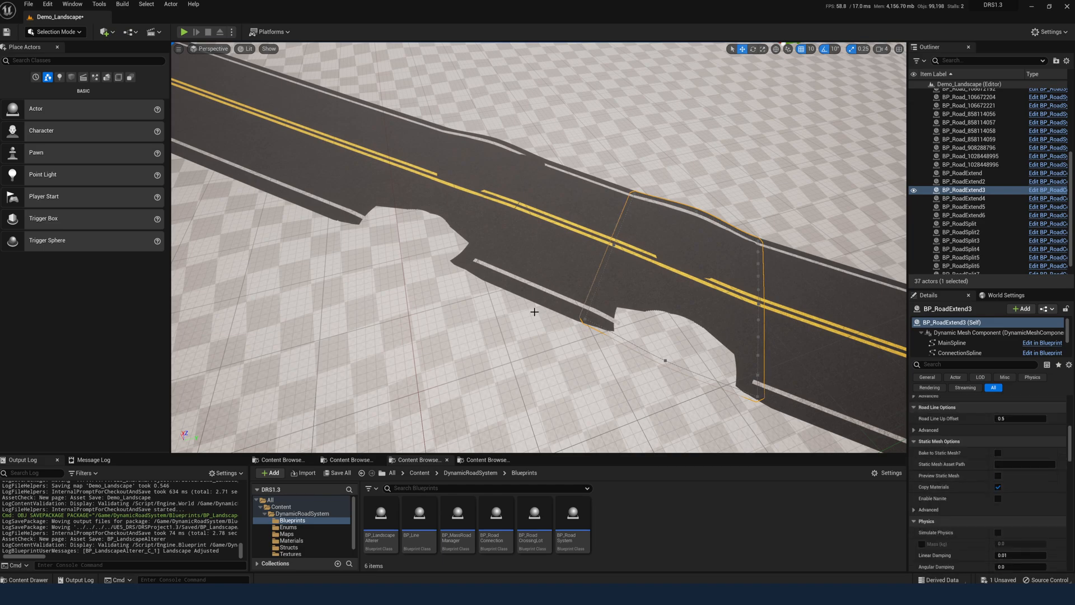
mouse_move(620, 326)
right_down()
mouse_move(700, 319)
mouse_move(689, 353)
mouse_move(644, 303)
mouse_move(625, 320)
right_up()
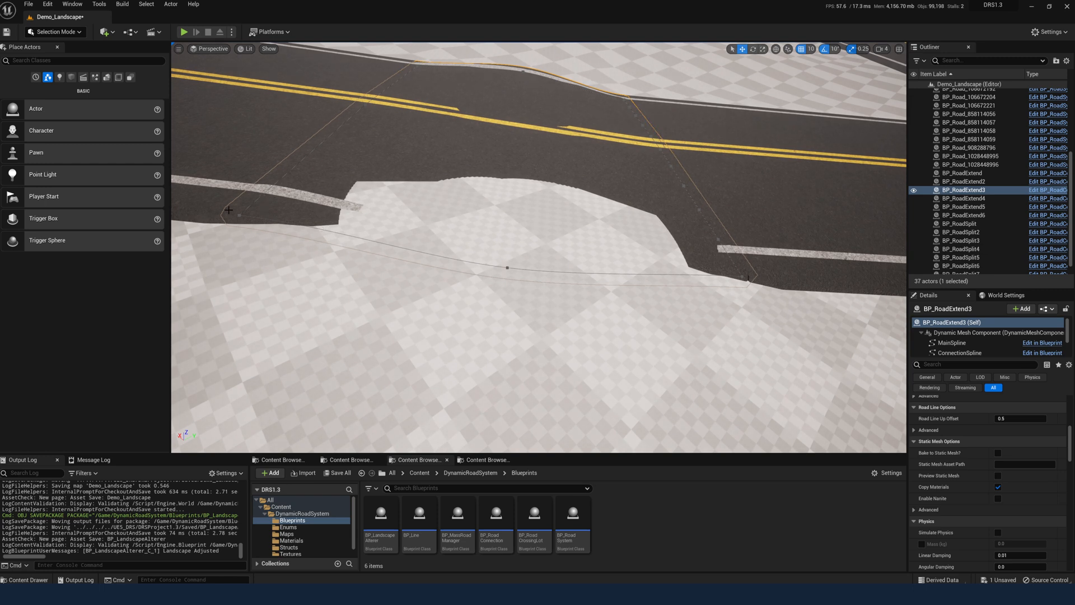
scroll(1032, 479, up, 4)
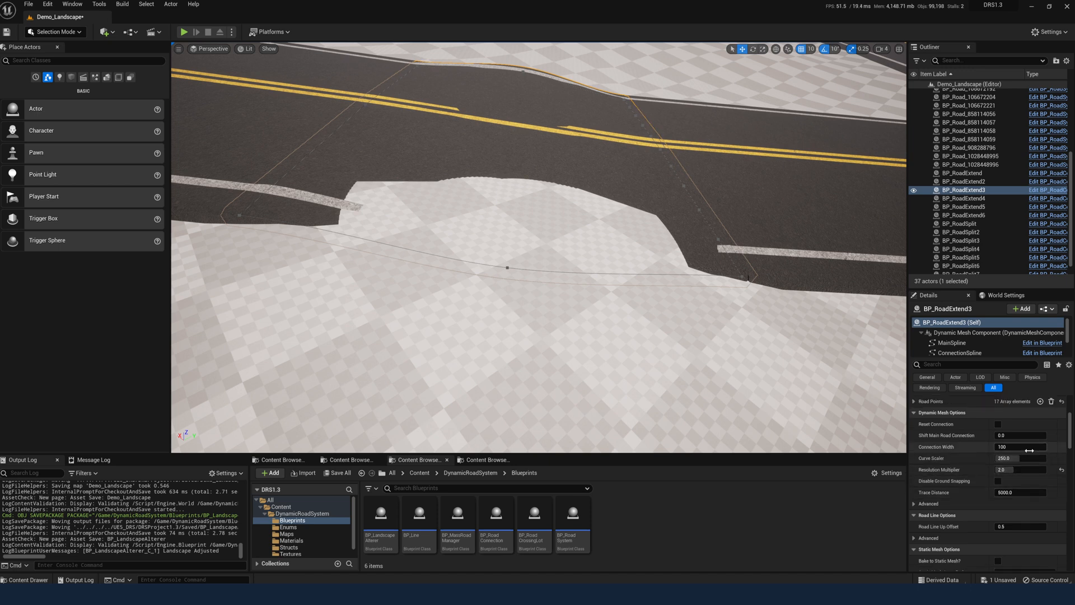
click(1062, 471)
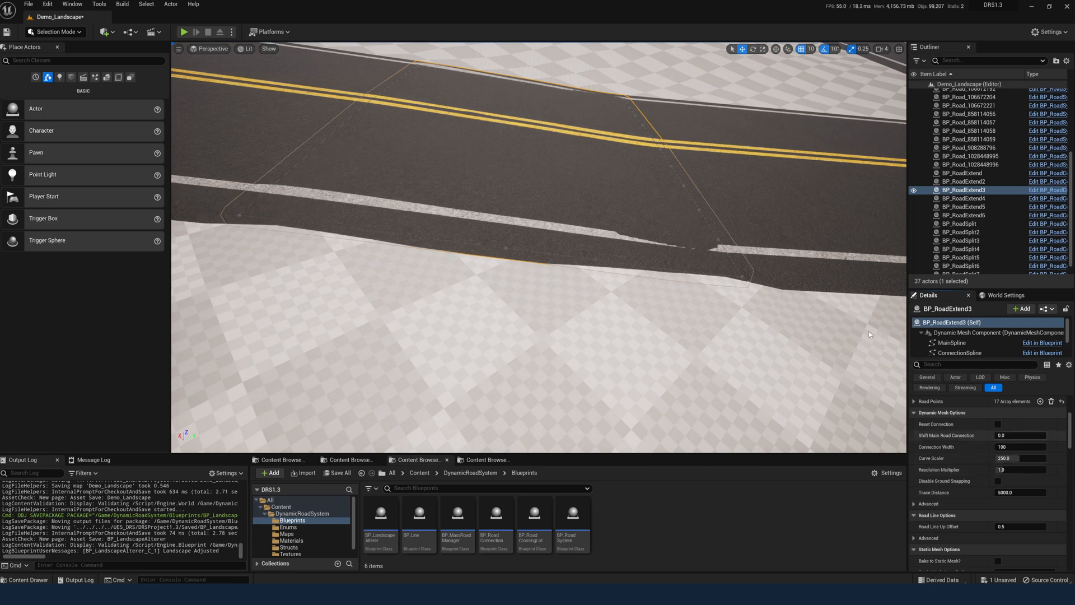
Inspect the repaired extension piece near the intersection, and undo its Resolution Multiplier reset and its selection
mouse_move(626, 272)
right_down()
mouse_move(615, 262)
mouse_move(614, 218)
mouse_move(622, 264)
right_up()
scroll(678, 276, down, 4)
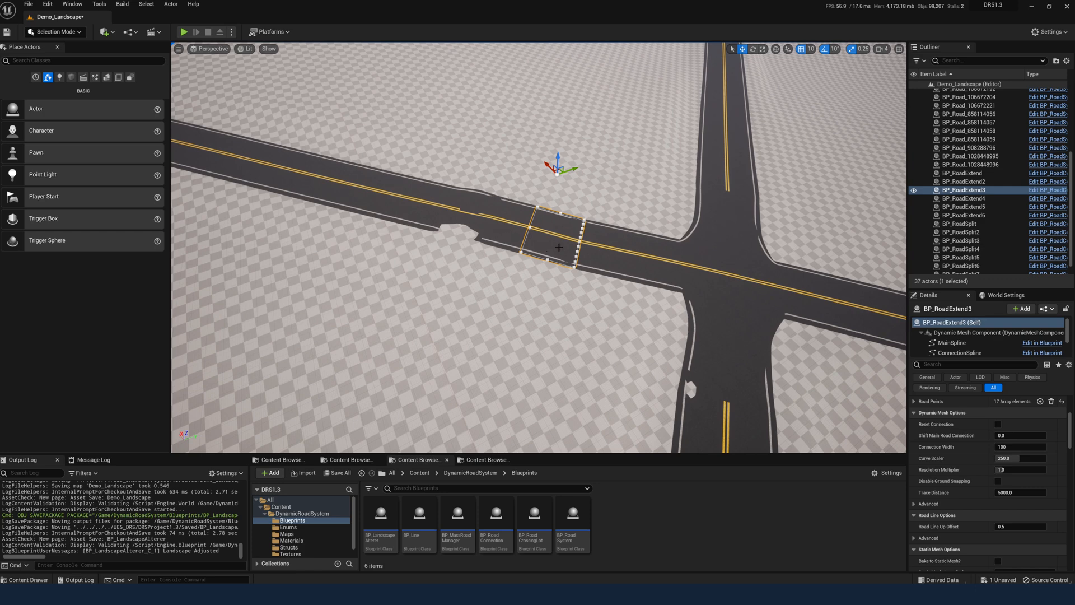
right_drag(517, 235, 542, 256)
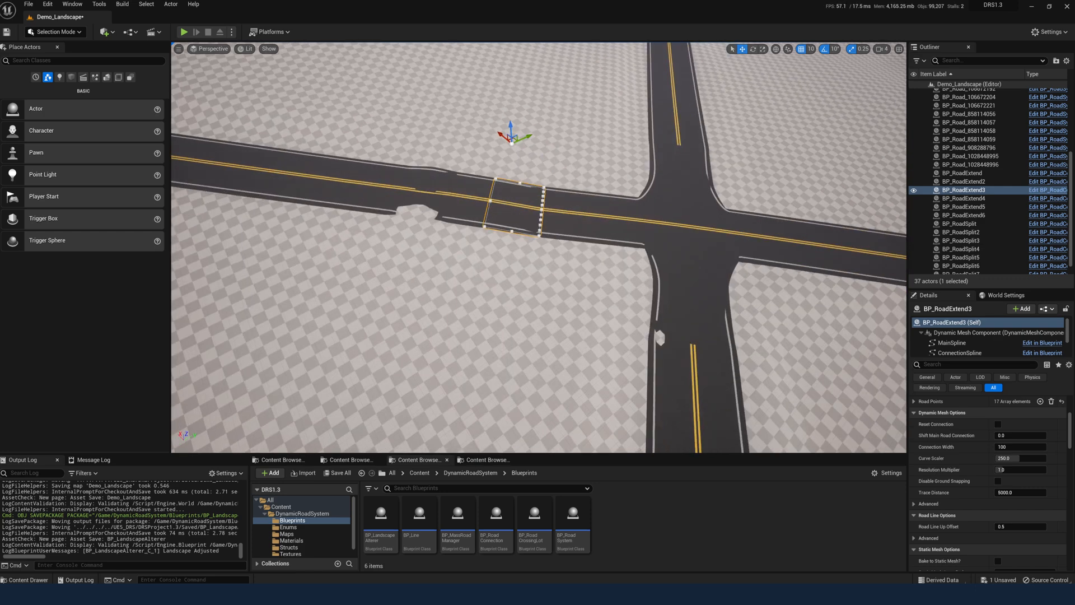
scroll(517, 236, up, 4)
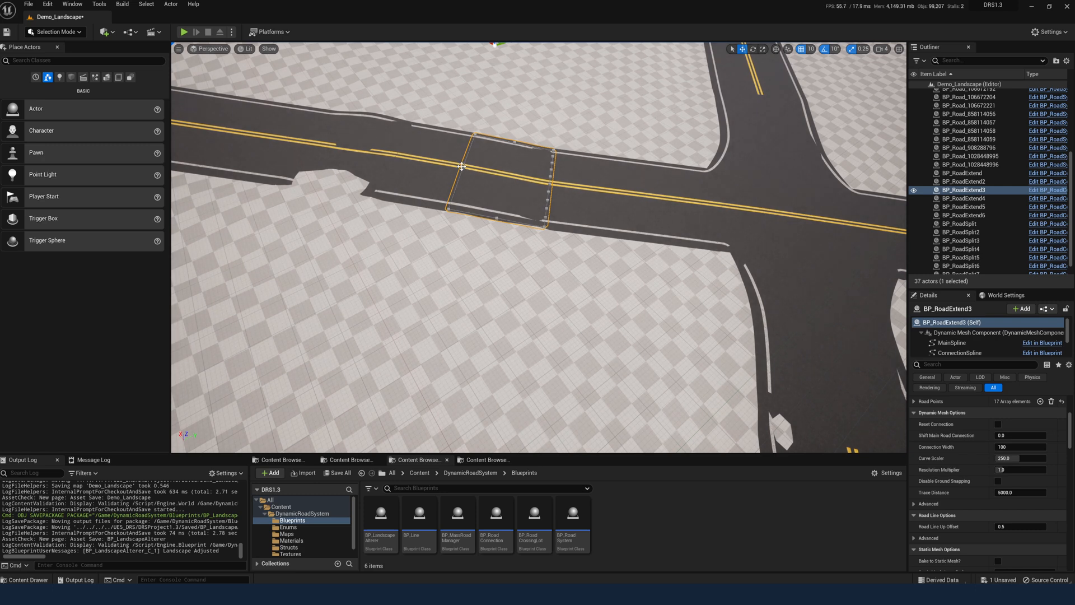
key(ctrl+z)
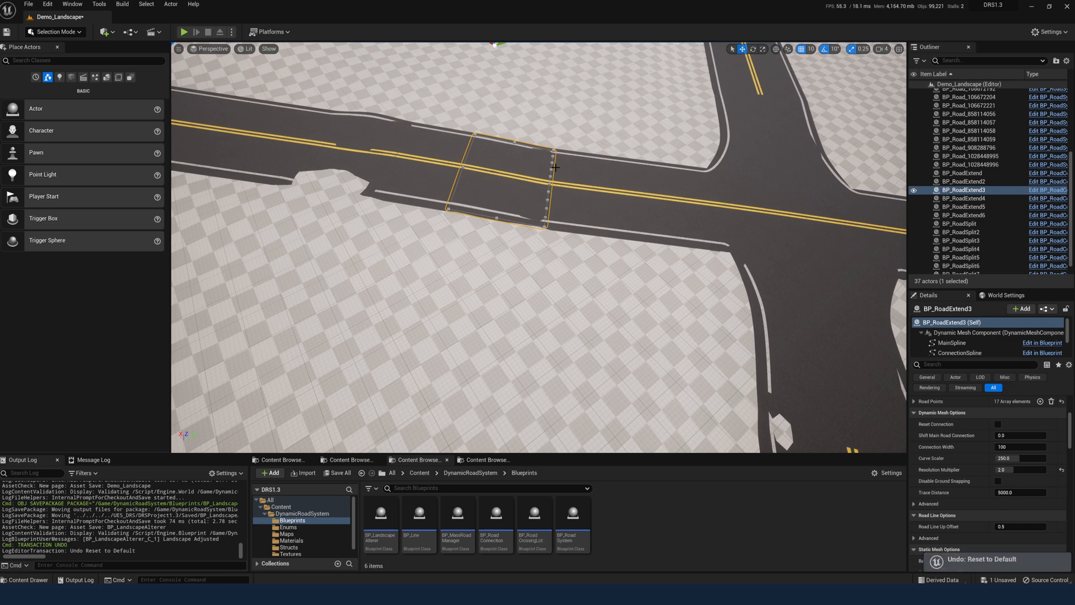
key(ctrl+z)
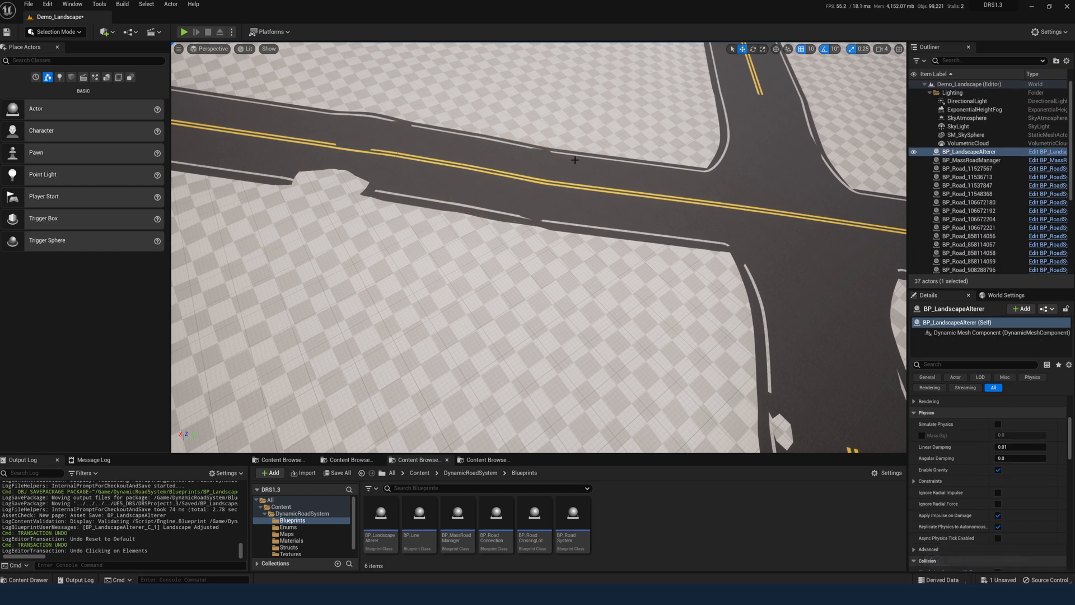
Examine the terrain poking through the side road at the intersection and the overall fit of the roads
right_drag(585, 244, 650, 206)
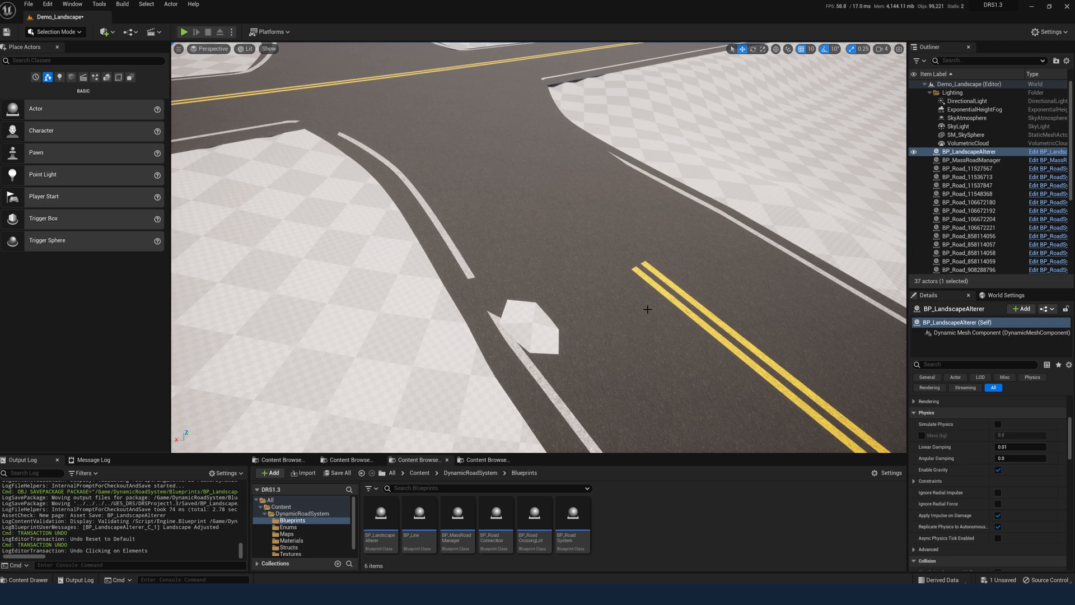
key(s)
right_drag(539, 247, 554, 181)
key(s)
key(w)
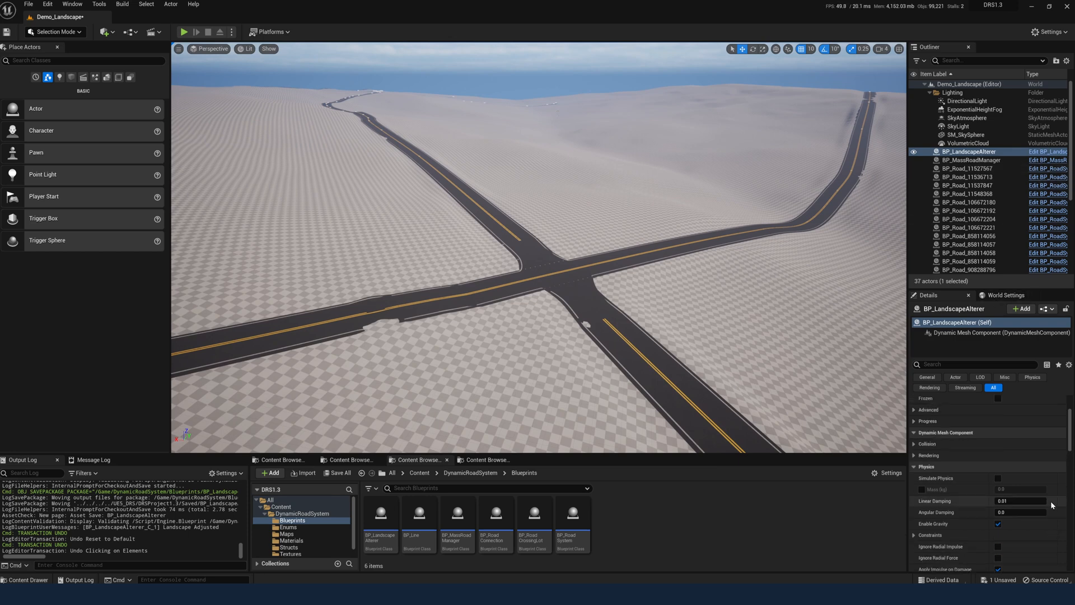
Collapse BP_LandscapeAlterer's Dynamic Mesh Actor, Dynamic Mesh Component, Physics, Collision, Body Setup, Lighting and Rendering categories to reach its Default settings
scroll(1052, 505, down, 10)
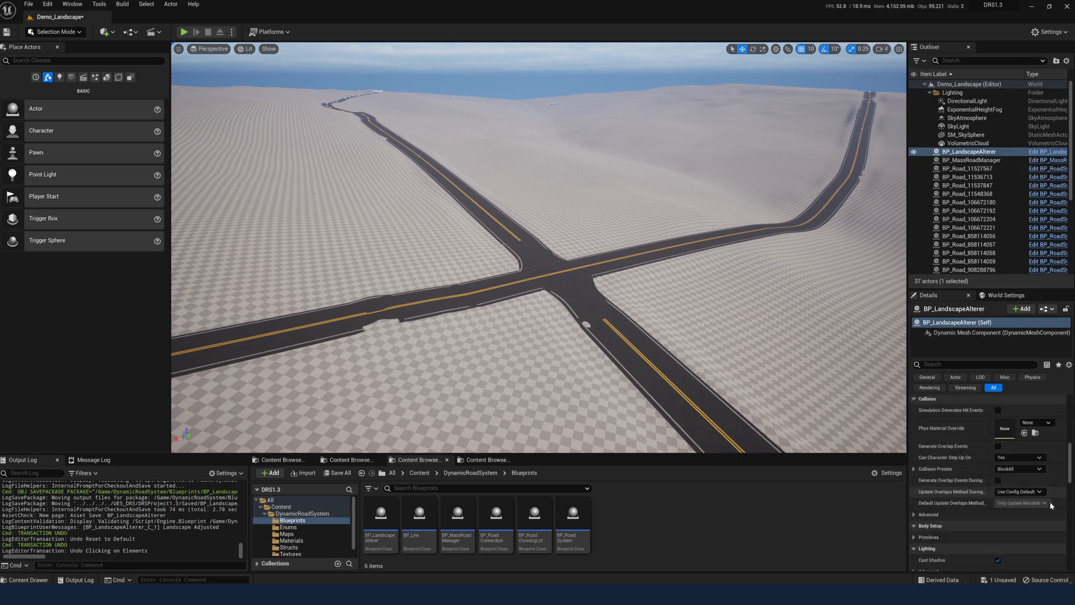
scroll(1043, 493, up, 4)
drag(1071, 458, 1071, 435)
scroll(981, 441, up, 3)
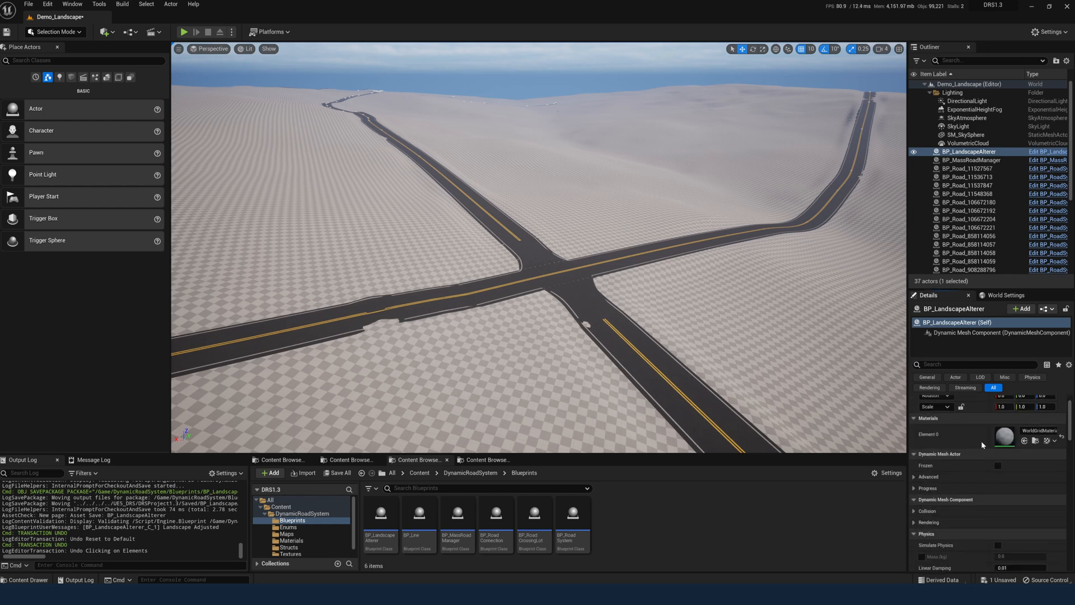
click(915, 455)
click(915, 465)
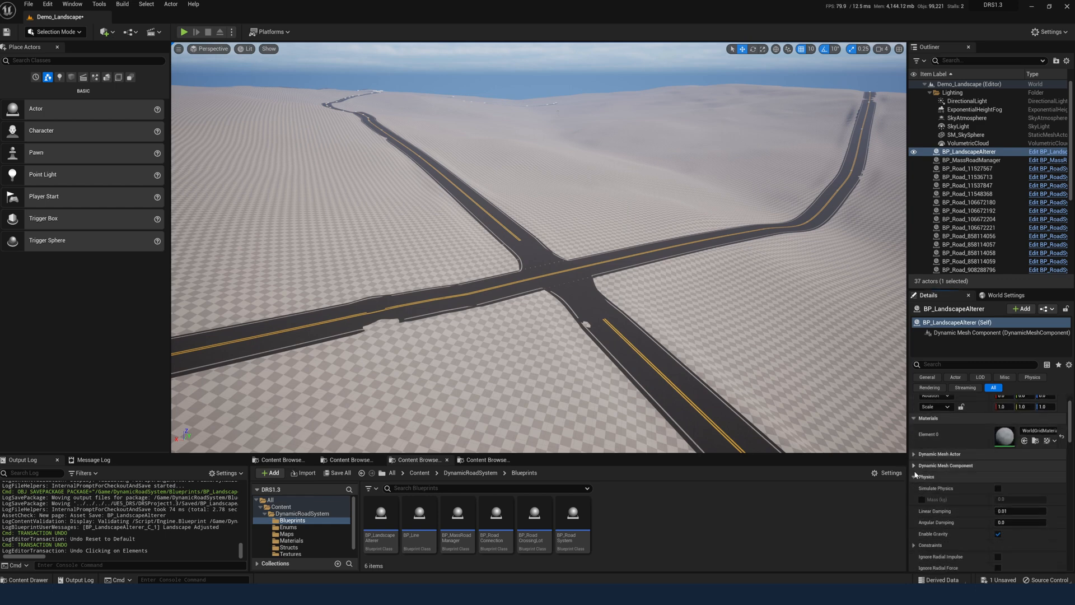
click(915, 477)
scroll(917, 479, down, 1)
click(922, 449)
click(922, 460)
click(923, 471)
click(924, 482)
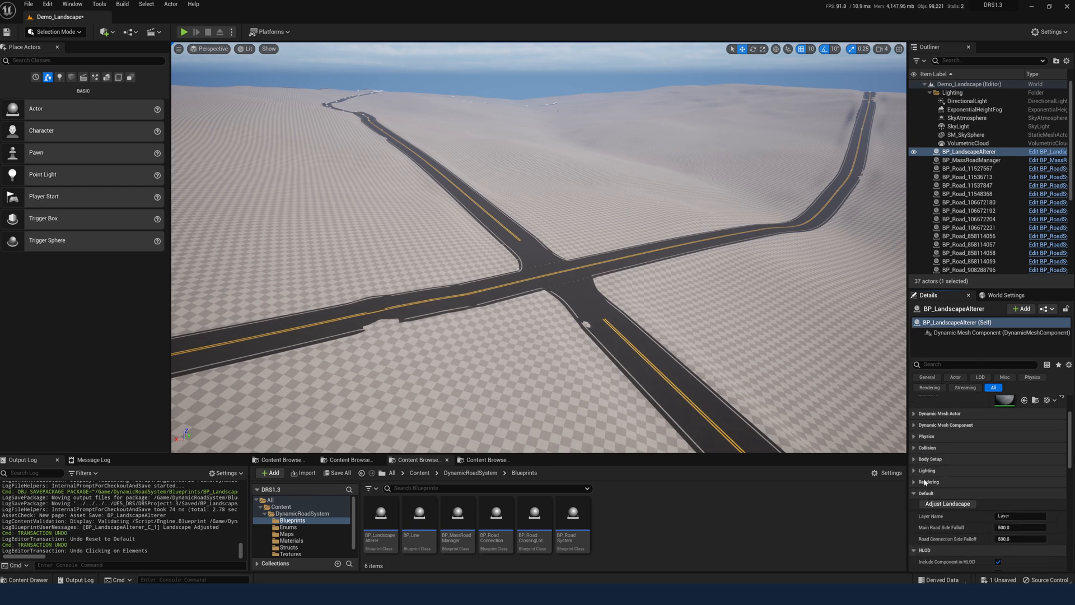
scroll(935, 517, down, 3)
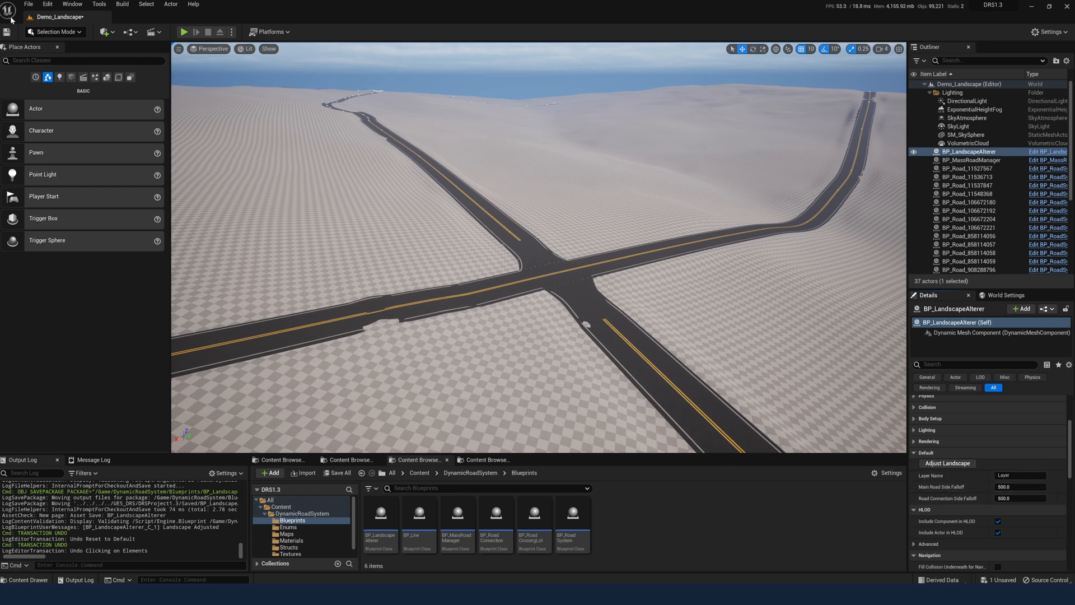
Switch the editor from Selection mode to Landscape mode
click(56, 31)
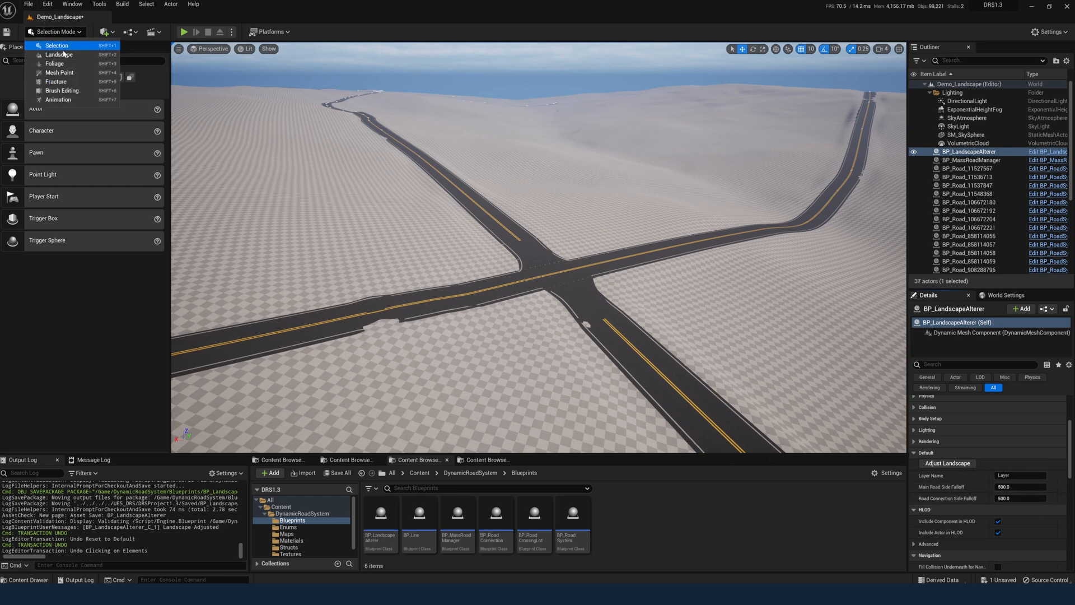
click(59, 54)
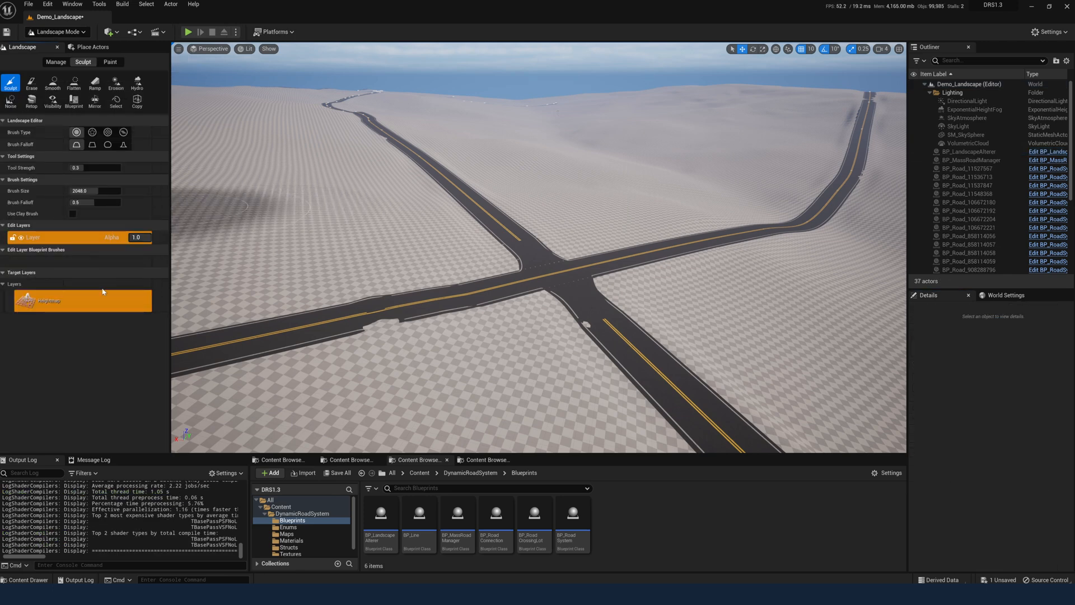
Select the landscape's edit layer named Layer and return the editor to Selection mode
click(48, 238)
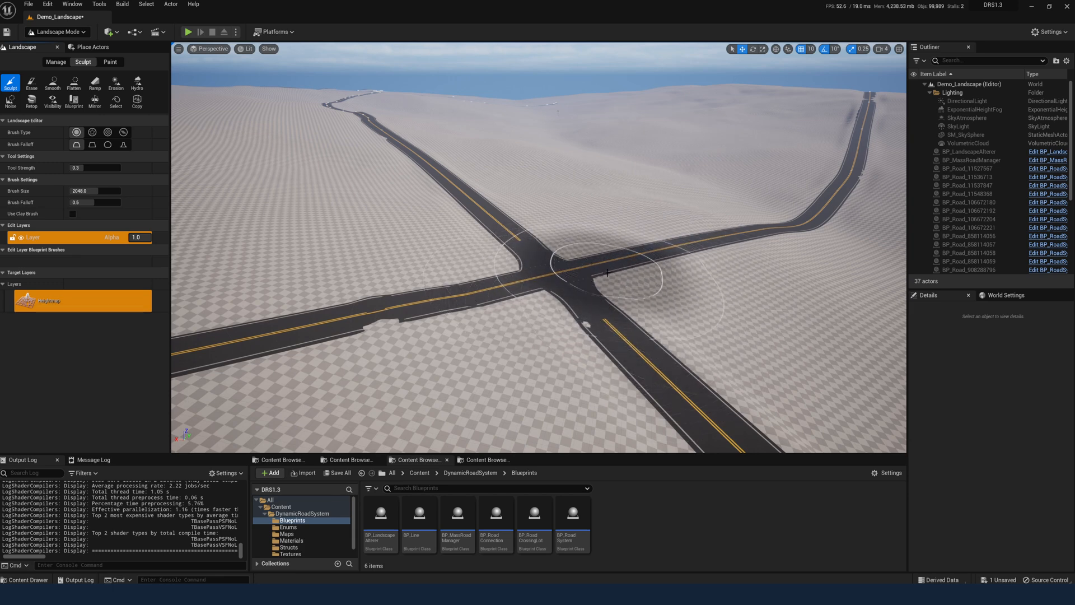
click(52, 31)
click(51, 43)
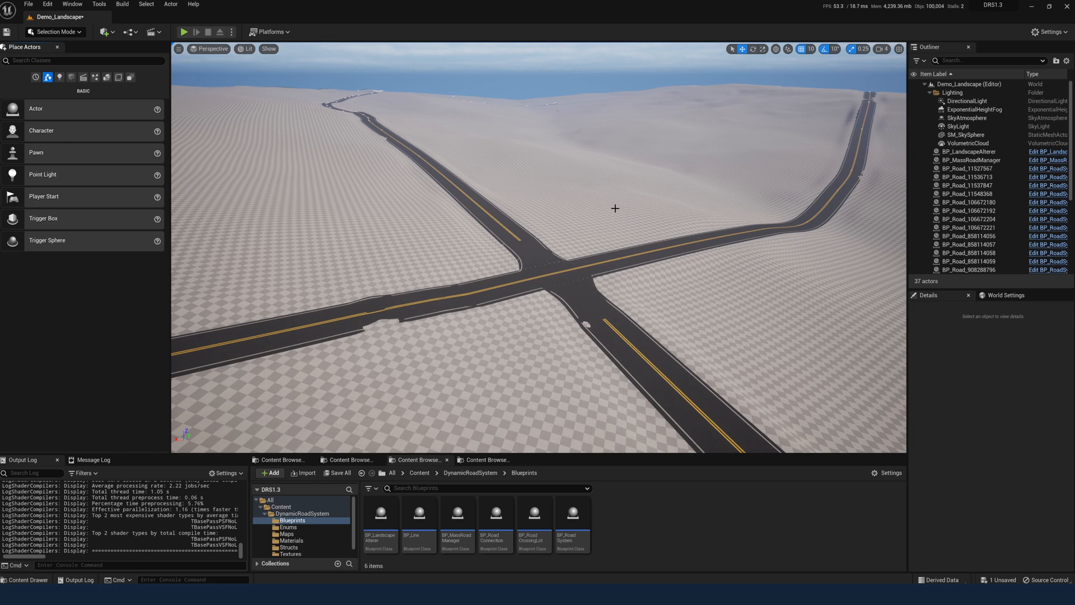
Undo the landscape adjustment and examine how the roads meet the original terrain around the intersection
key(ctrl+z)
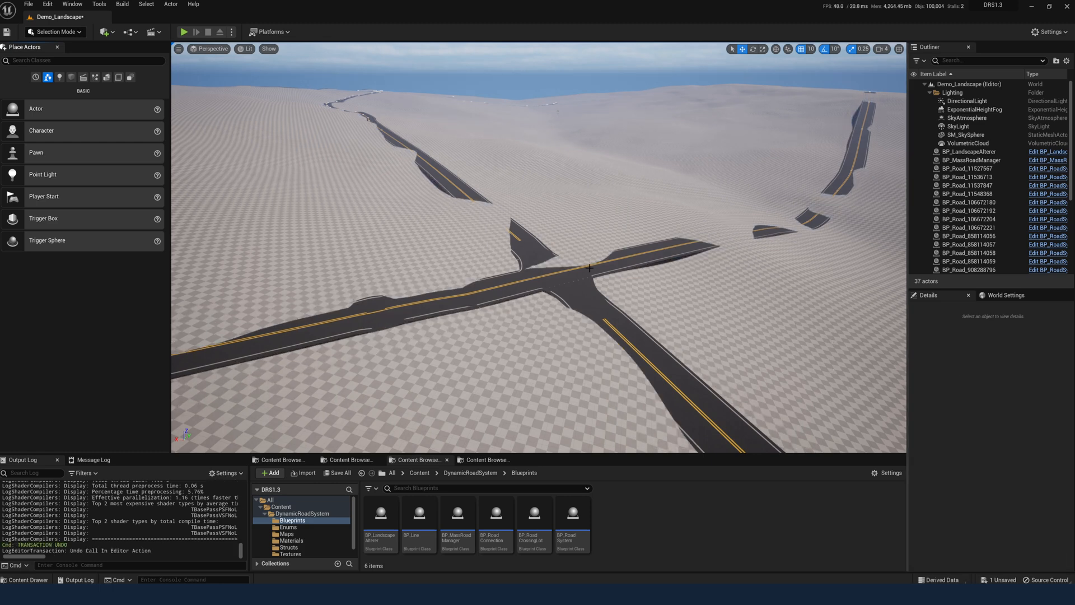
click(48, 4)
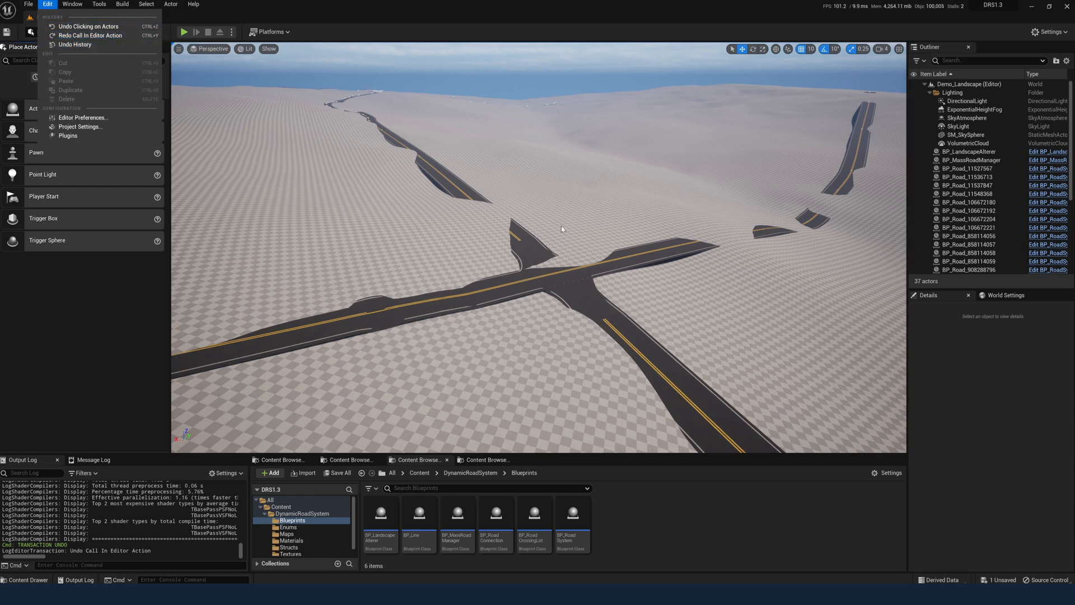
right_drag(557, 219, 570, 234)
key(w)
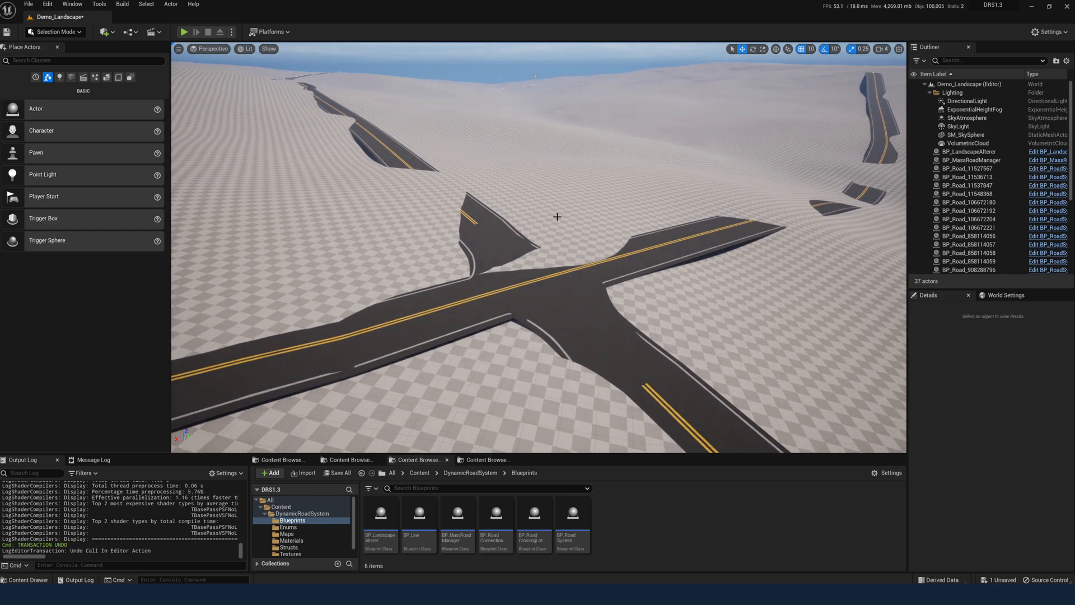
key(s)
mouse_move(549, 215)
right_down()
mouse_move(566, 234)
mouse_move(594, 238)
mouse_move(689, 230)
mouse_move(568, 224)
mouse_move(586, 226)
mouse_move(546, 213)
right_up()
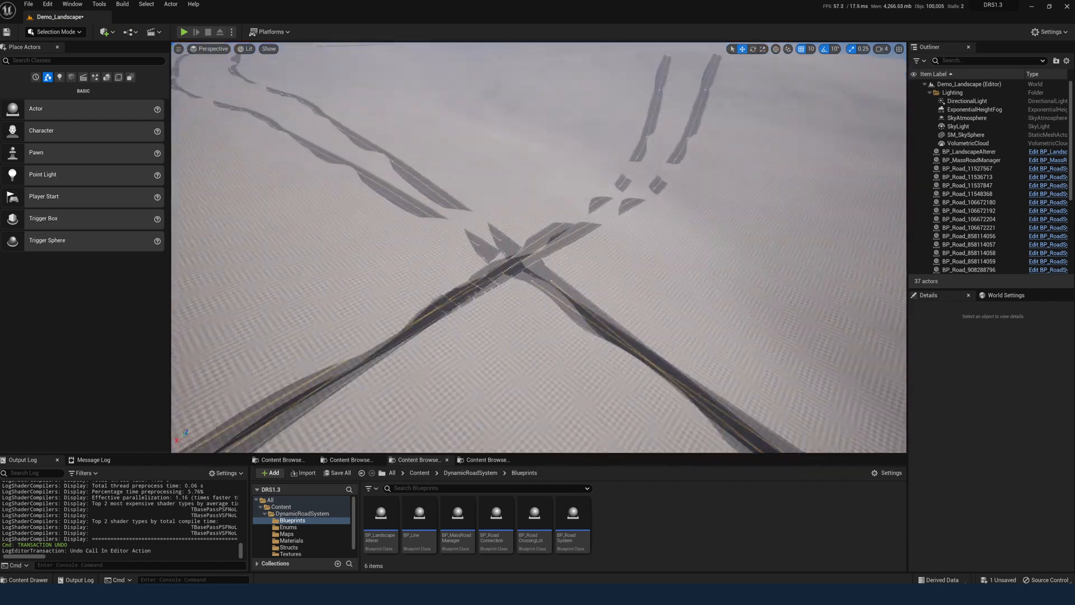
key(w)
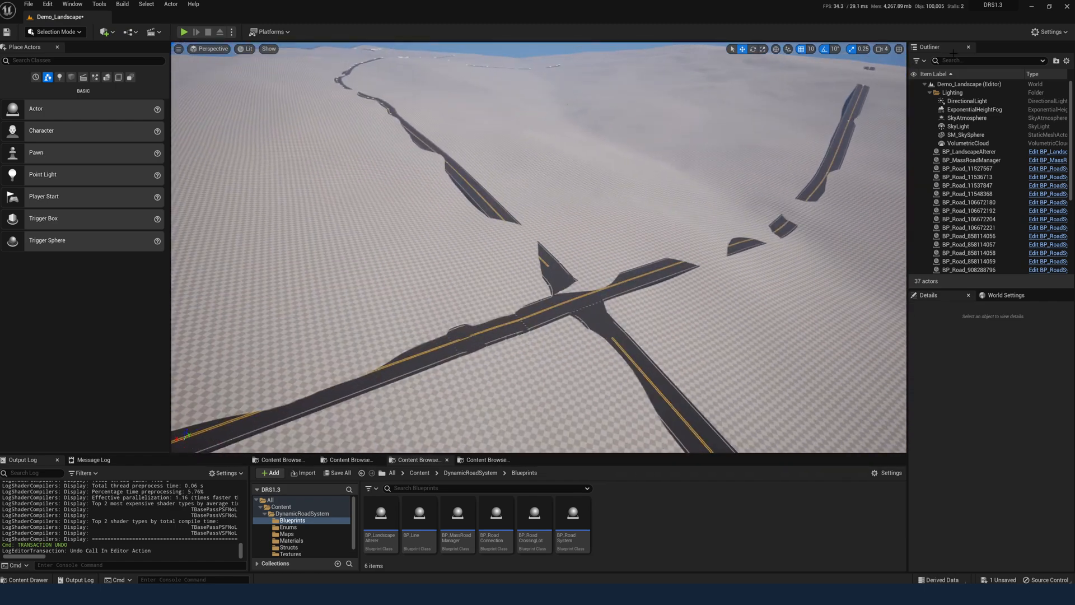
Select BP_LandscapeAlterer, open its blueprint and examine the Editor Apply Spline node in the Event Graph
click(993, 151)
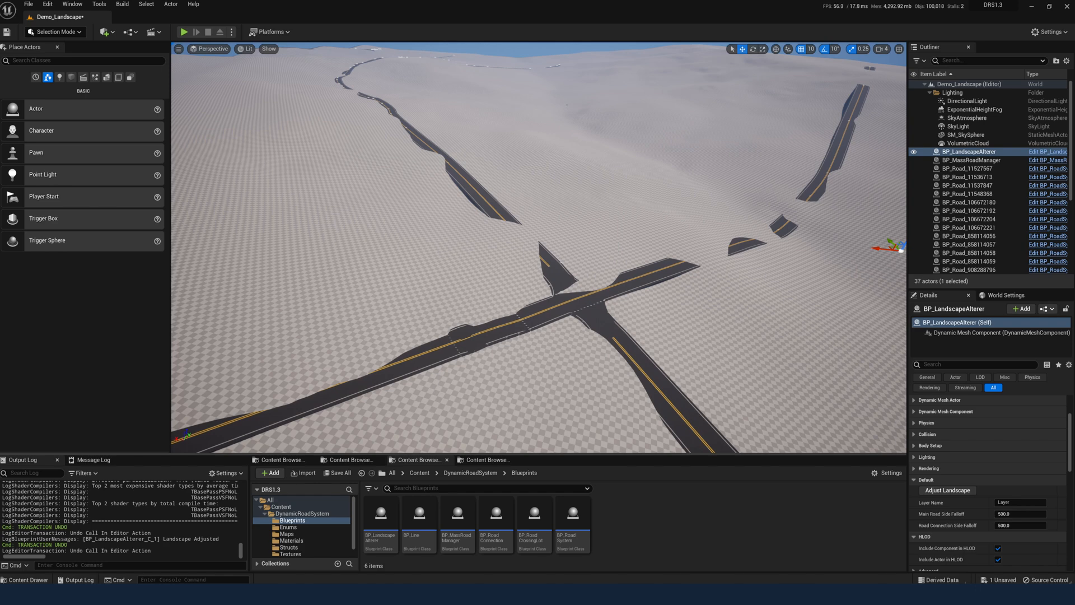
key(w)
right_drag(890, 247, 903, 260)
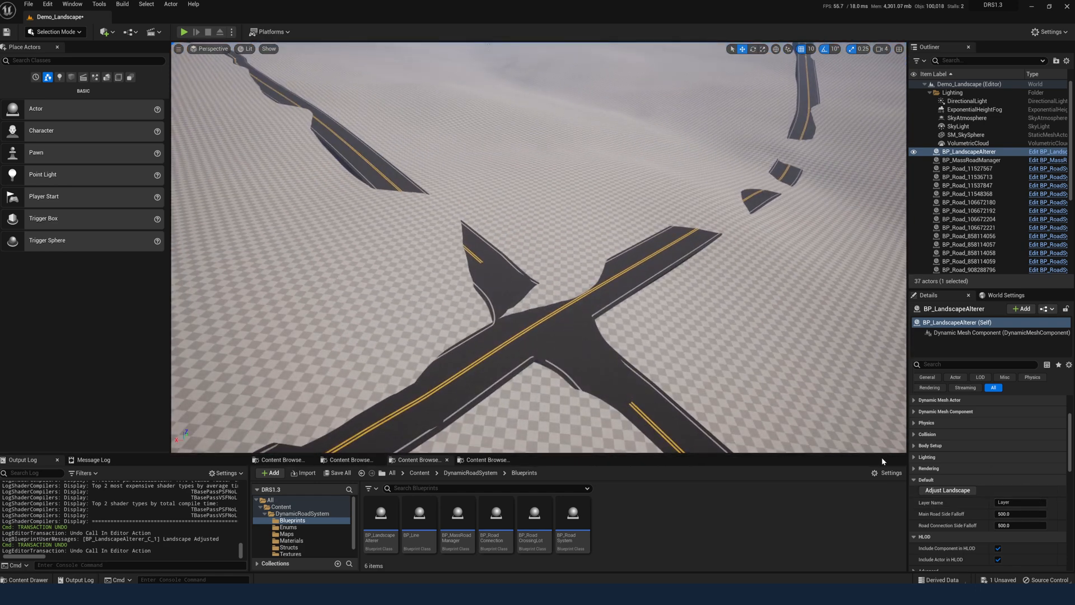
click(1049, 152)
right_drag(475, 204, 555, 339)
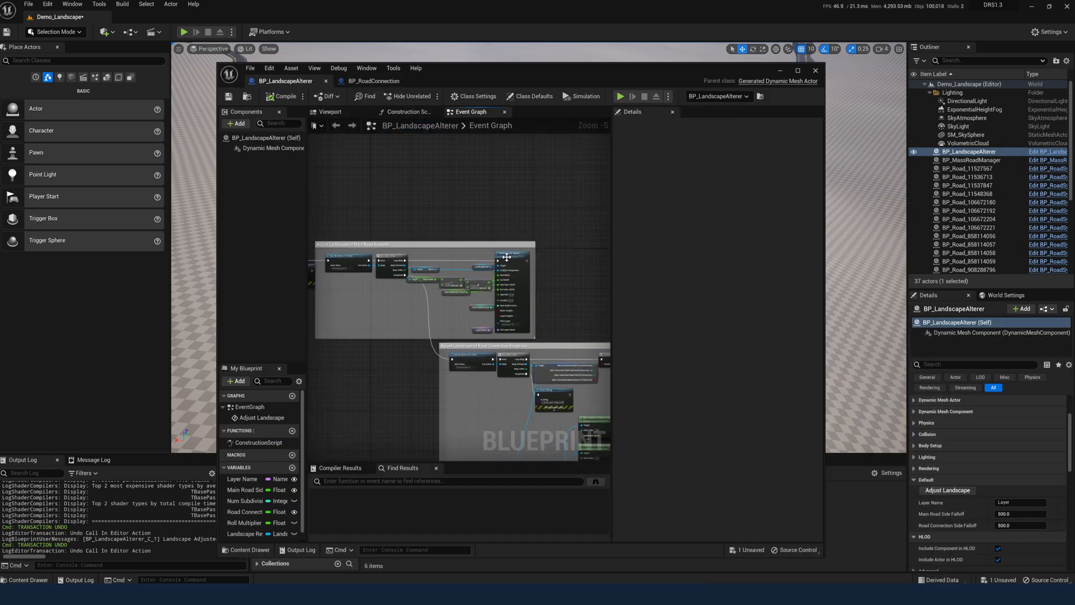
scroll(491, 248, up, 2)
scroll(493, 248, up, 3)
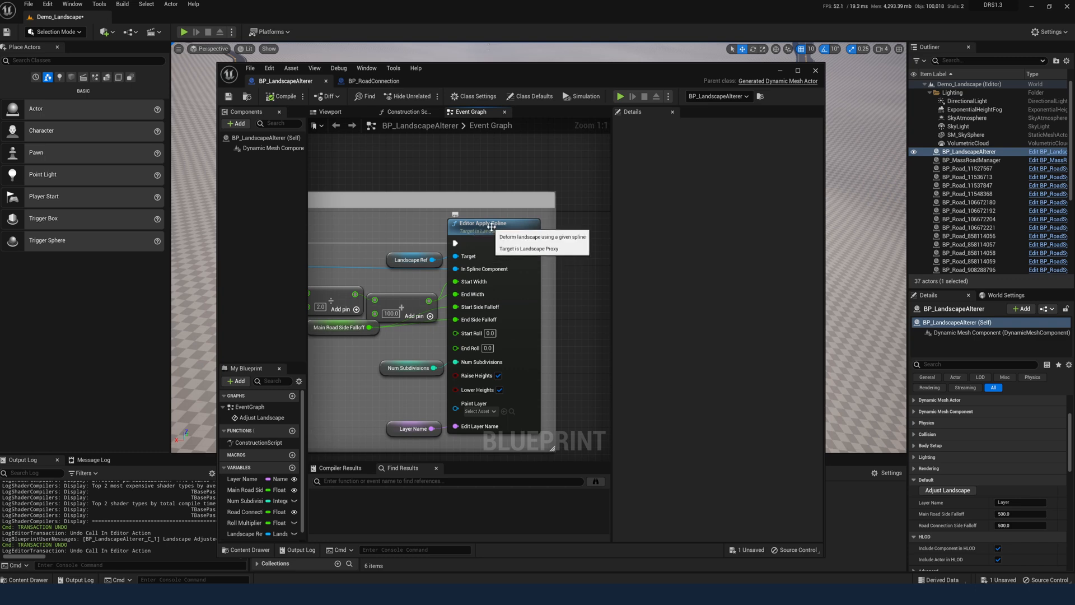
Examine the Event Graph sections that adjust the landscape along the main roads and the road connections
scroll(524, 370, down, 8)
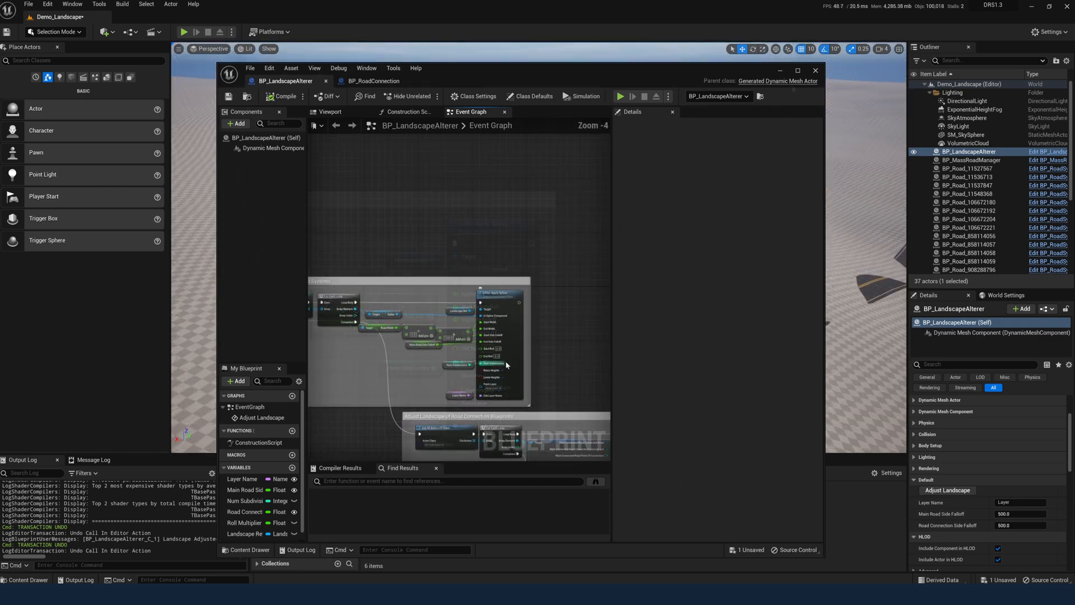
right_drag(523, 370, 409, 212)
scroll(459, 240, down, 1)
right_drag(516, 285, 373, 285)
scroll(455, 306, up, 4)
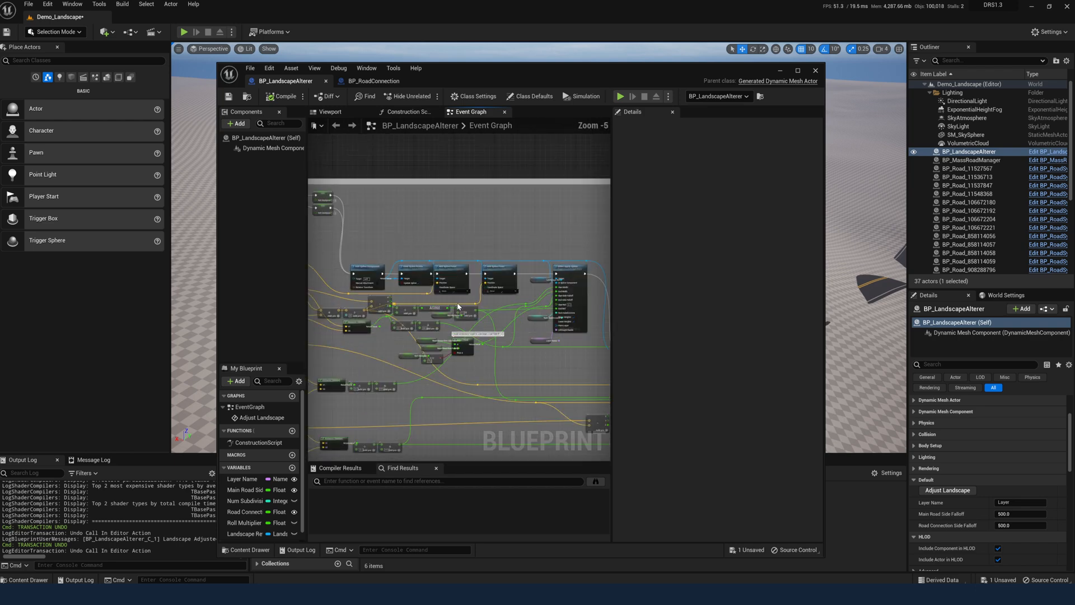
right_drag(426, 350, 567, 328)
right_drag(441, 318, 589, 408)
right_drag(431, 347, 493, 392)
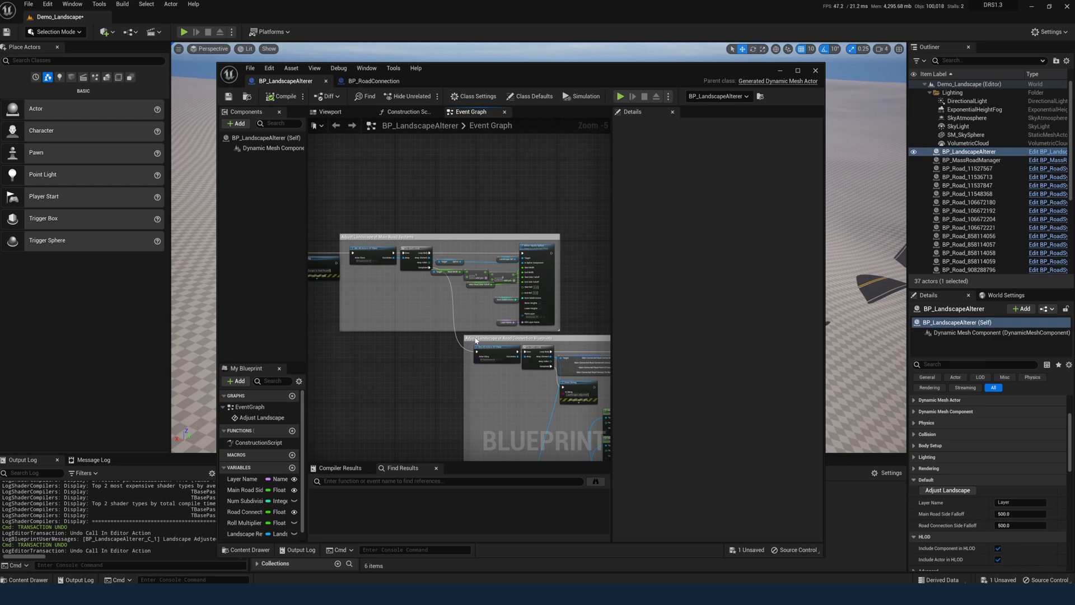
scroll(463, 301, up, 2)
right_drag(551, 315, 401, 269)
scroll(401, 268, down, 2)
right_drag(547, 312, 384, 192)
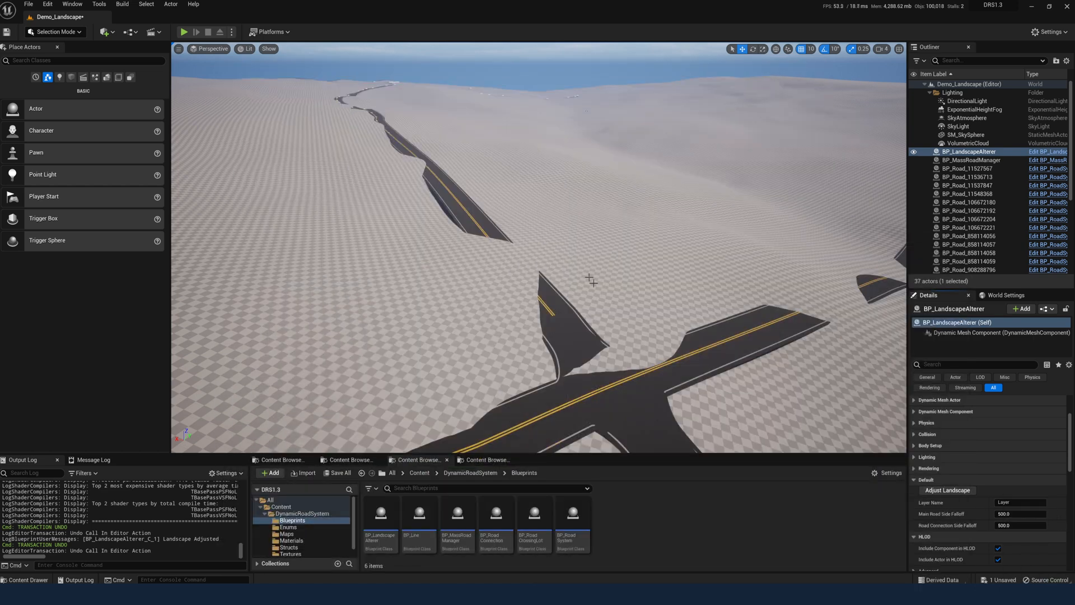
Run Adjust Landscape on BP_LandscapeAlterer from the intersection and inspect the terrain fit farther along the road
mouse_move(592, 281)
right_down()
mouse_move(566, 273)
mouse_move(590, 272)
right_up()
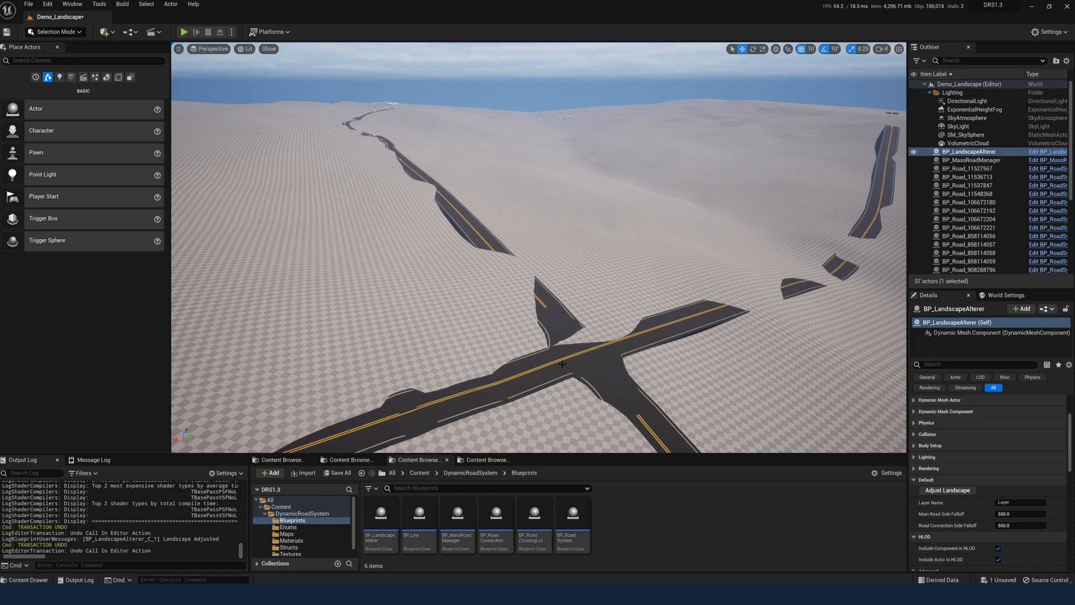
mouse_move(563, 364)
right_down()
mouse_move(592, 379)
mouse_move(576, 364)
right_up()
key(w)
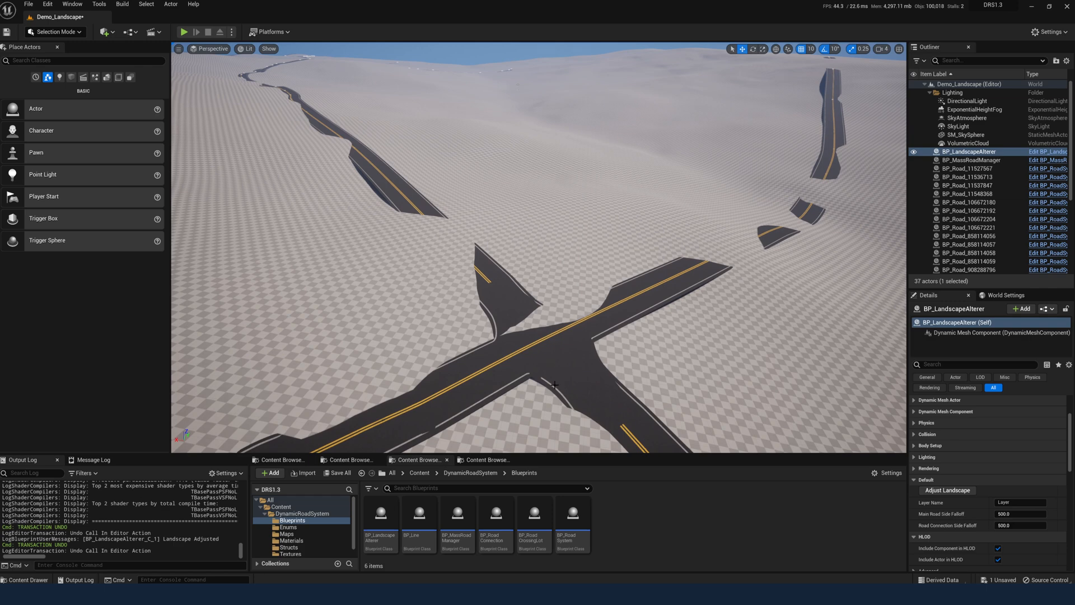
right_drag(490, 338, 524, 372)
key(w)
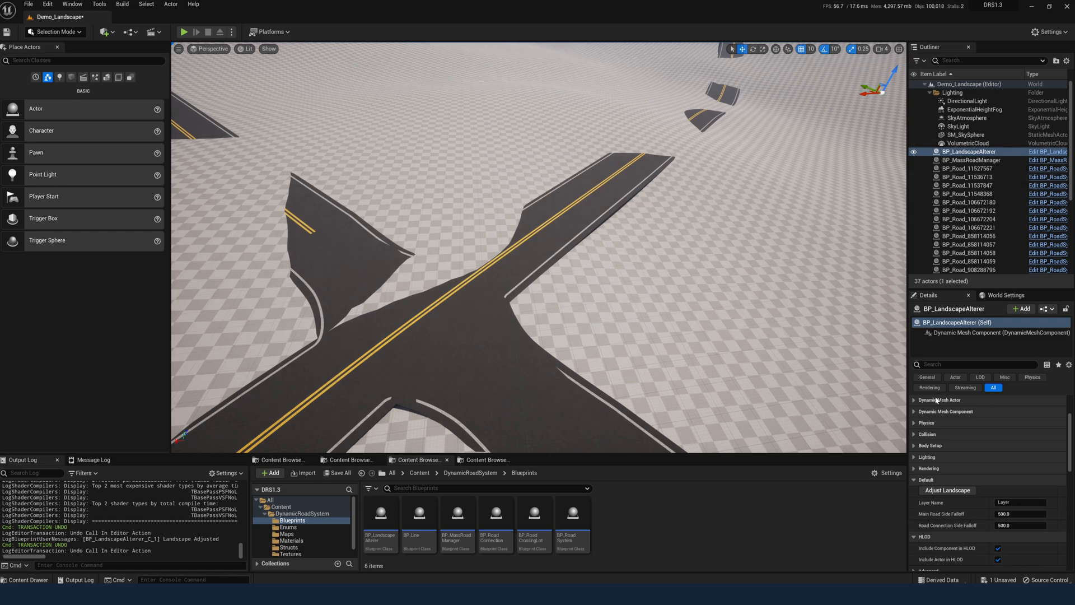
click(956, 494)
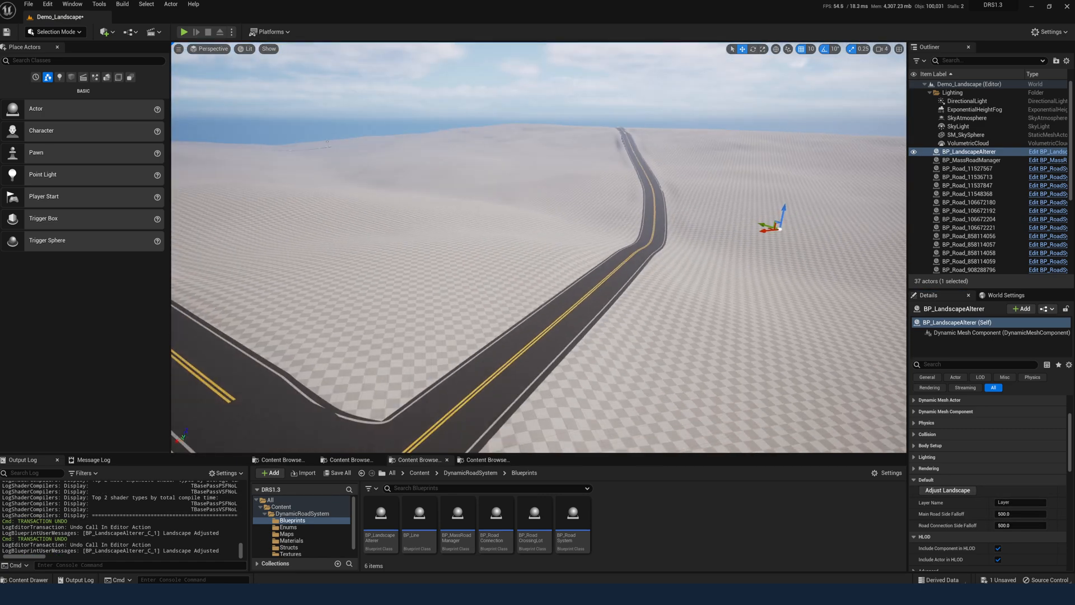
key(w)
right_drag(539, 248, 657, 126)
key(a)
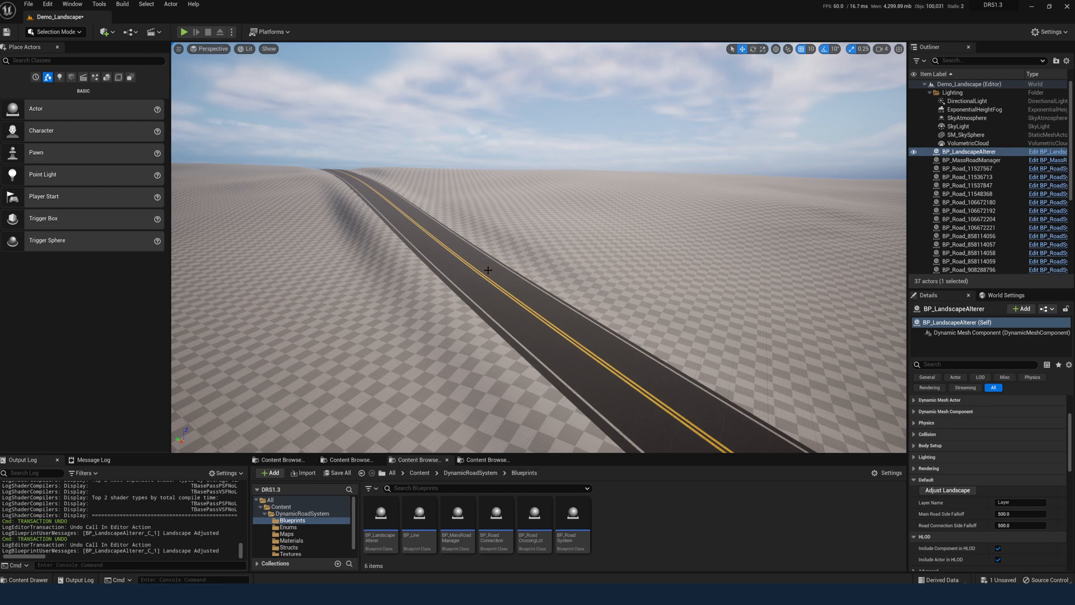
Undo the landscape adjustment, then reapply and undo it once more while comparing the terrain beside the raised road stretch
key(ctrl+z)
key(a)
right_drag(539, 247, 657, 329)
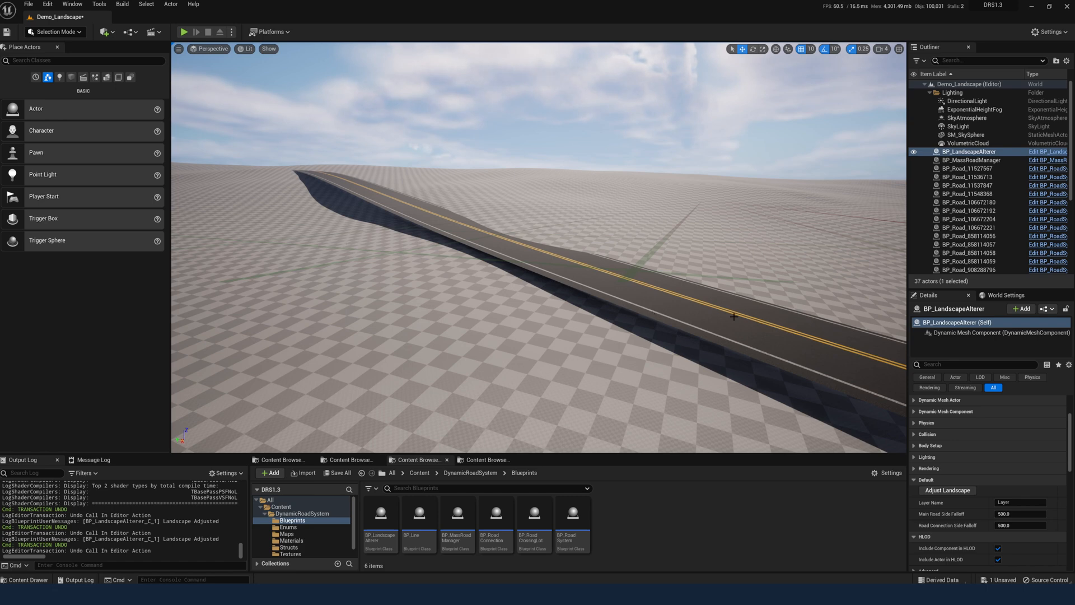
click(946, 491)
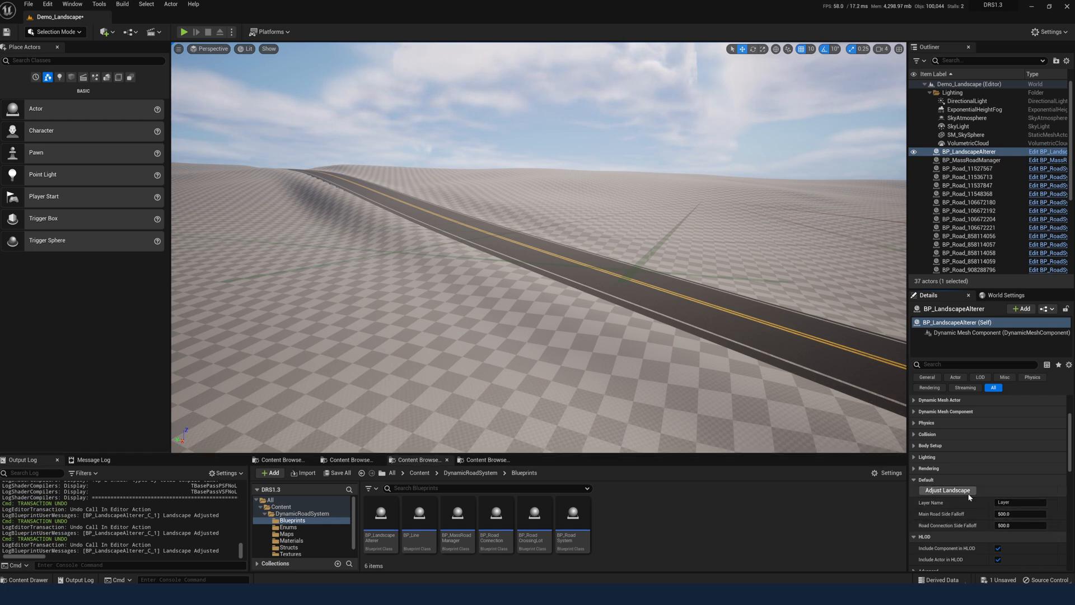
key(ctrl+z)
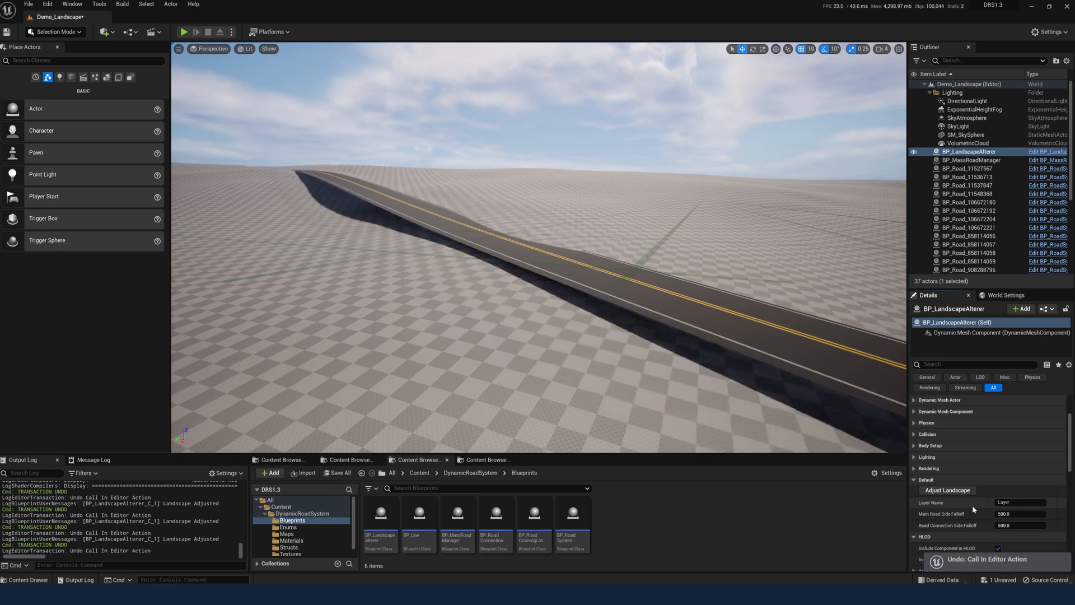
Set Main Road Side Falloff to 1000 and run Adjust Landscape
click(1022, 517)
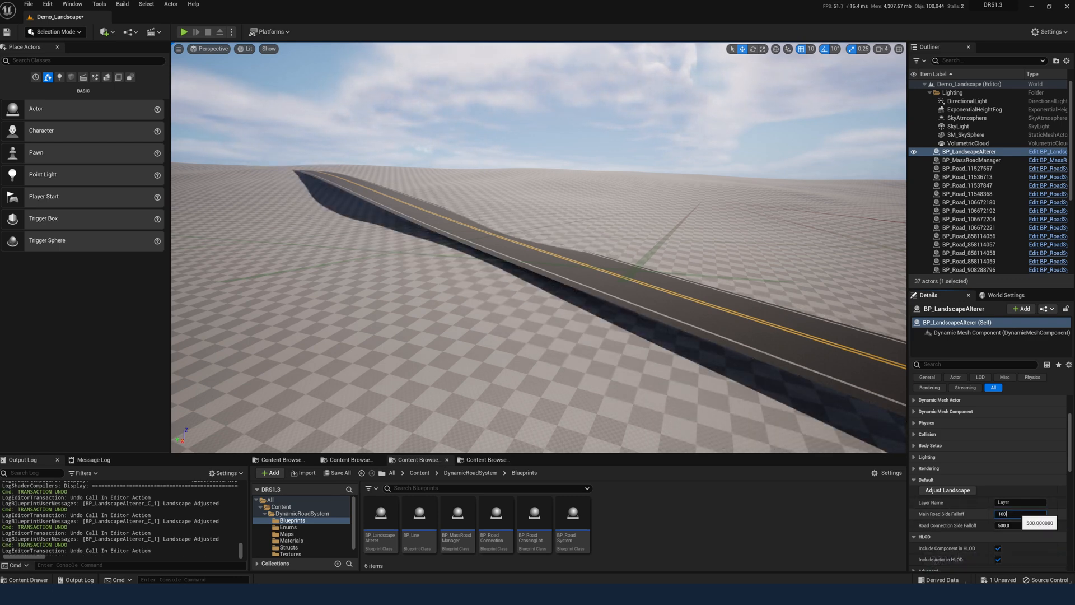
text(1000)
key(Return)
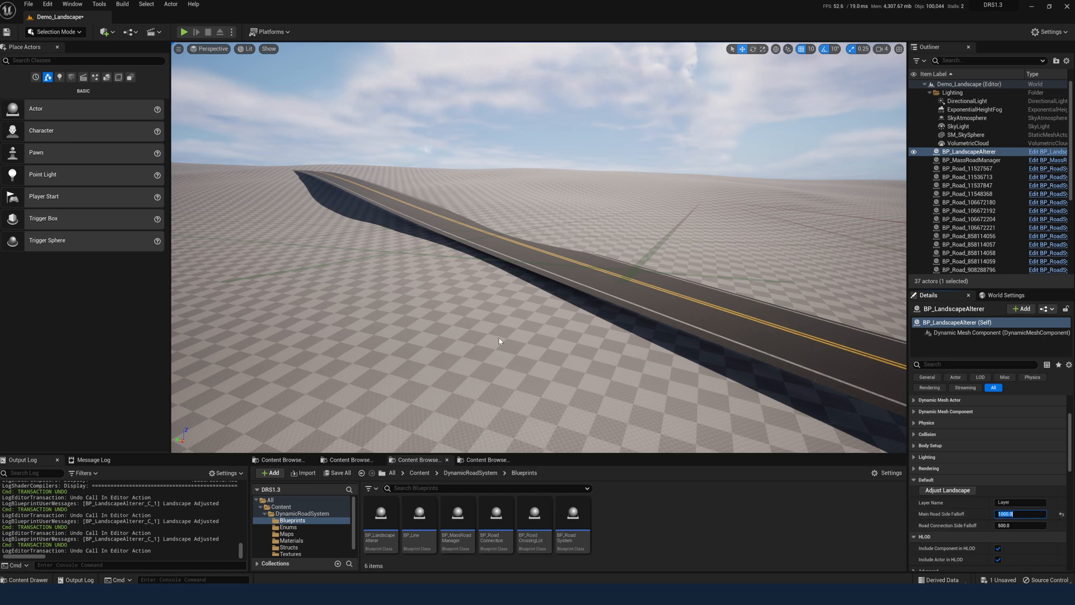
click(956, 490)
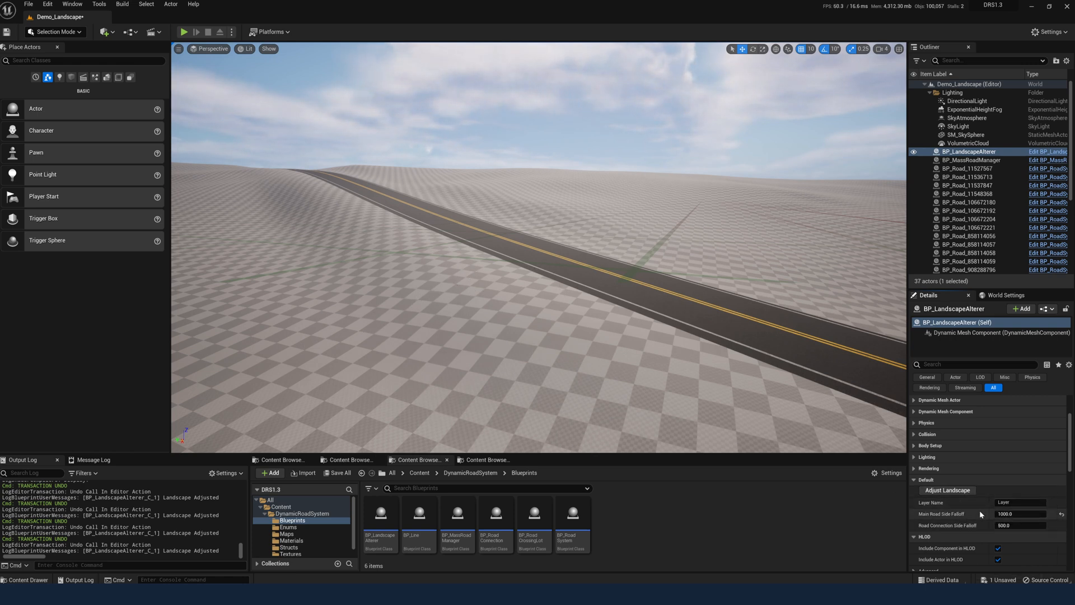
Undo the landscape adjustment, set Main Road Side Falloff to 200 and run Adjust Landscape again
key(ctrl+z)
click(1008, 513)
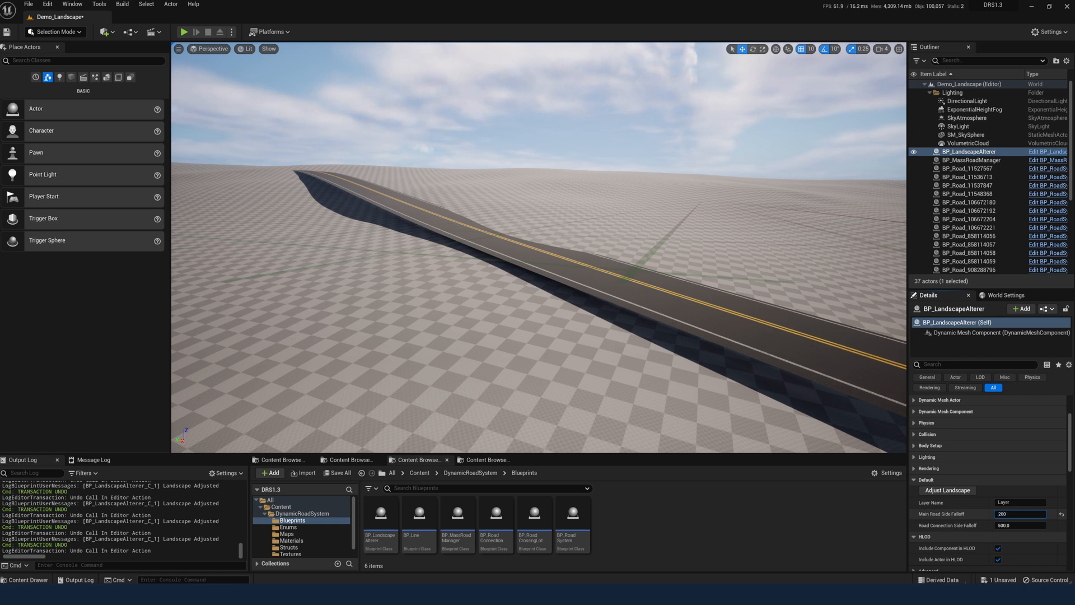
click(950, 491)
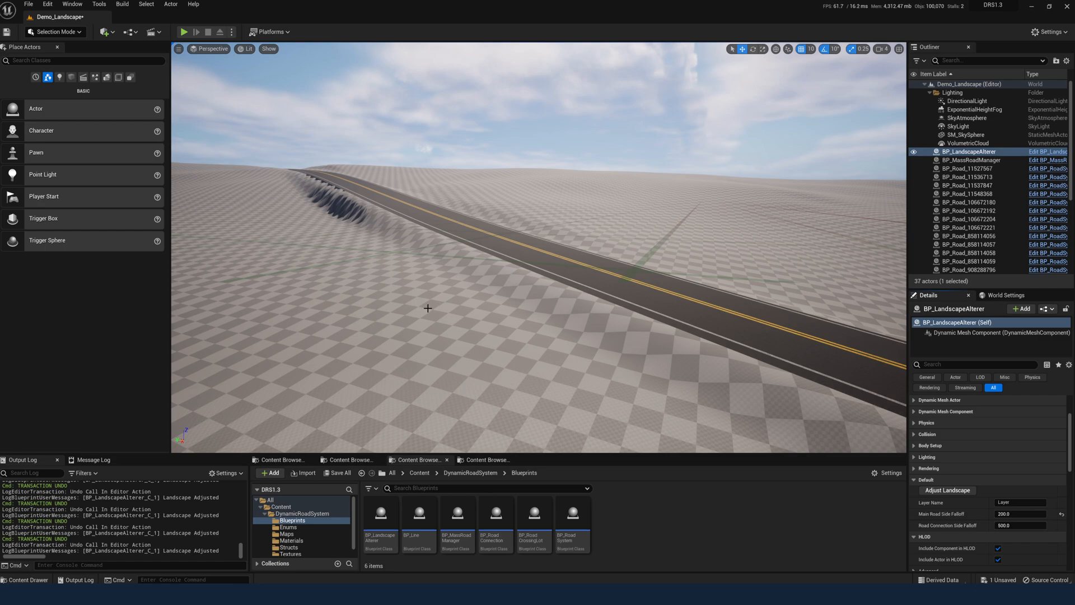
Examine the embankment along the raised road stretch up close and from farther back
right_drag(520, 297, 379, 279)
key(w)
key(a)
key(d)
key(e)
key(a)
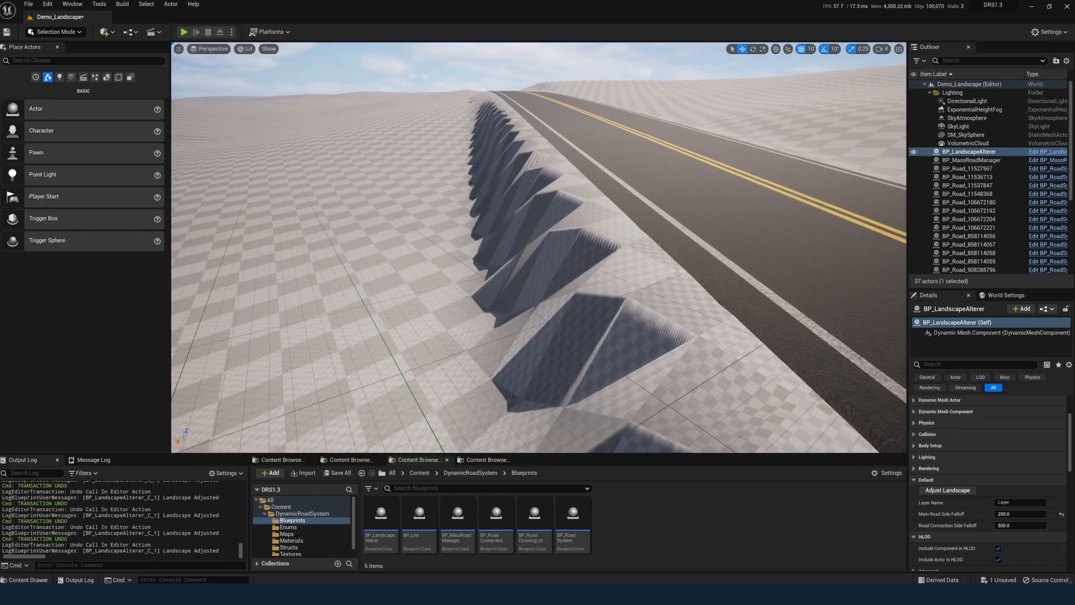
right_drag(703, 364, 779, 378)
key(s)
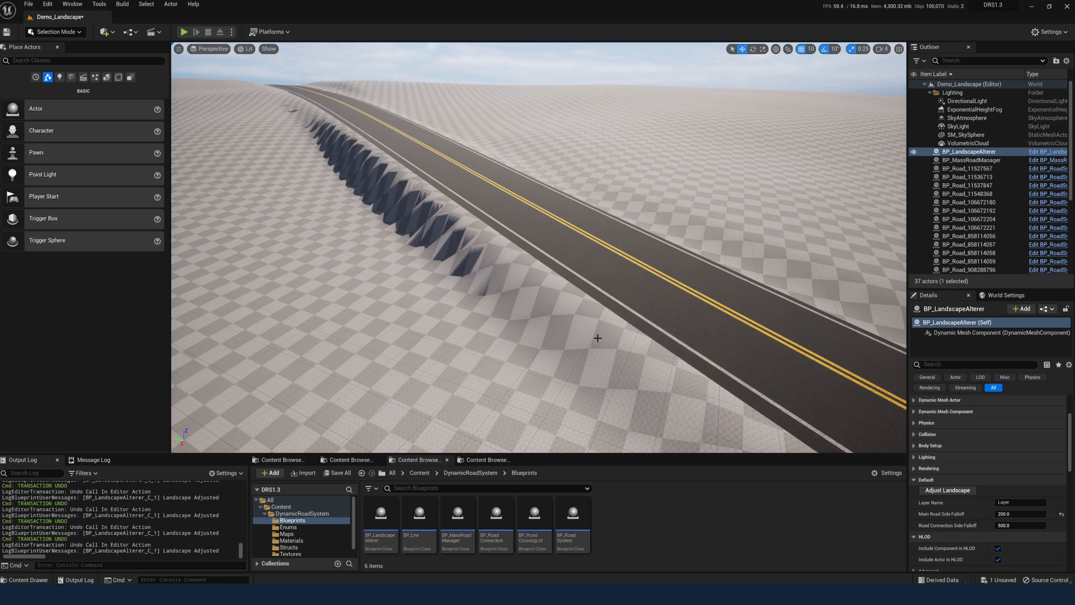
key(s)
mouse_move(463, 248)
right_down()
mouse_move(481, 252)
mouse_move(463, 248)
right_up()
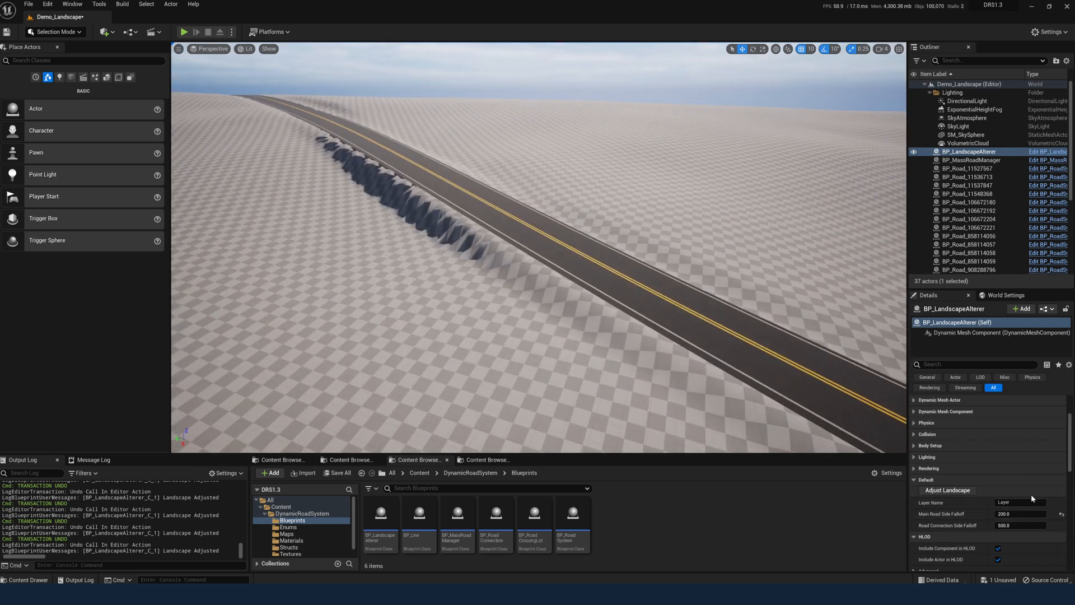
Undo the landscape adjustment, reset Main Road Side Falloff to its default of 500 and run Adjust Landscape again
key(ctrl+z)
click(1061, 516)
click(948, 490)
Examine the smoothed embankment, the whole road network and the side-road junctions on the adjusted landscape
mouse_move(664, 322)
right_down()
mouse_move(680, 350)
mouse_move(692, 330)
mouse_move(663, 291)
mouse_move(666, 336)
mouse_move(663, 321)
right_up()
key(s)
key(w)
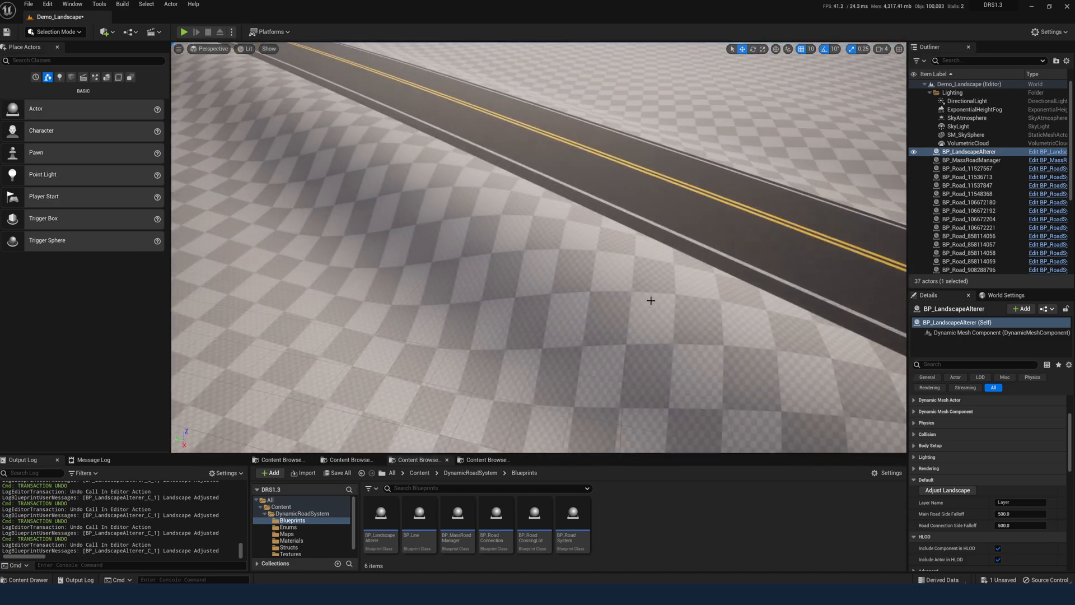
key(s)
right_drag(351, 303, 414, 280)
key(a)
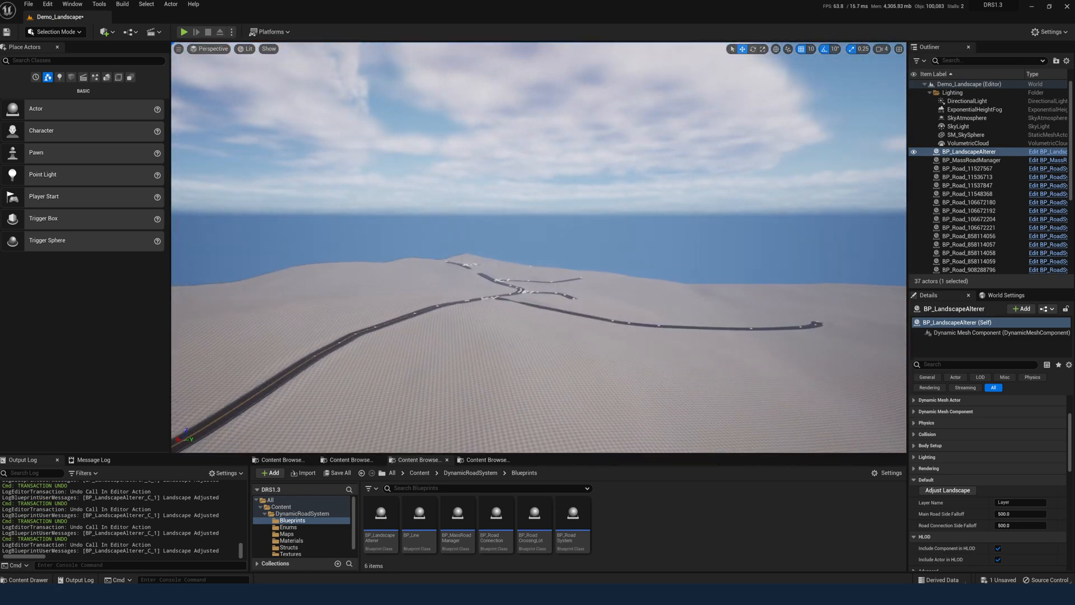
key(w)
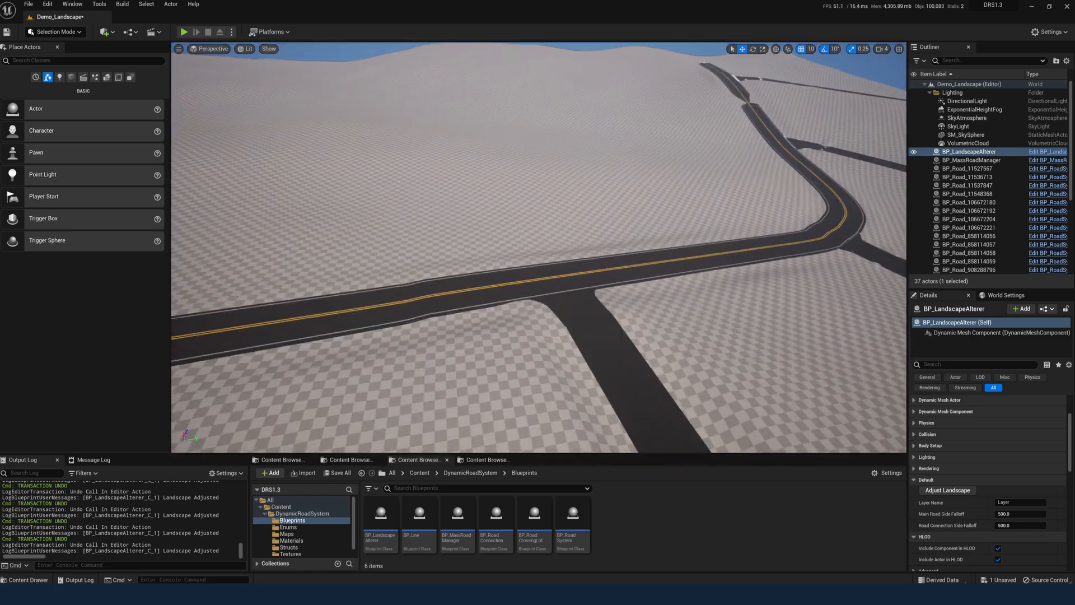
key(d)
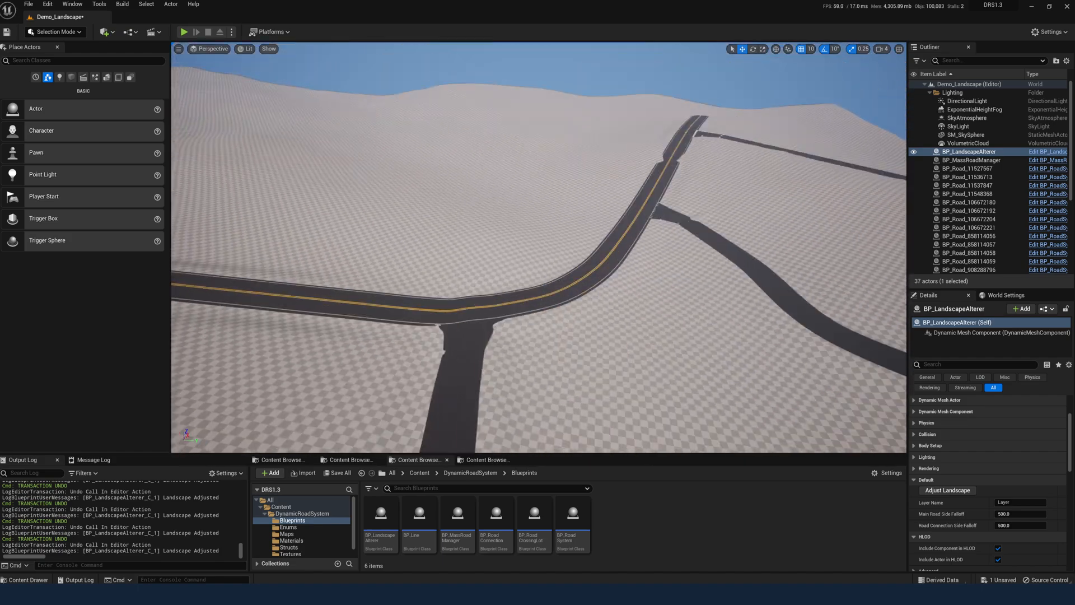